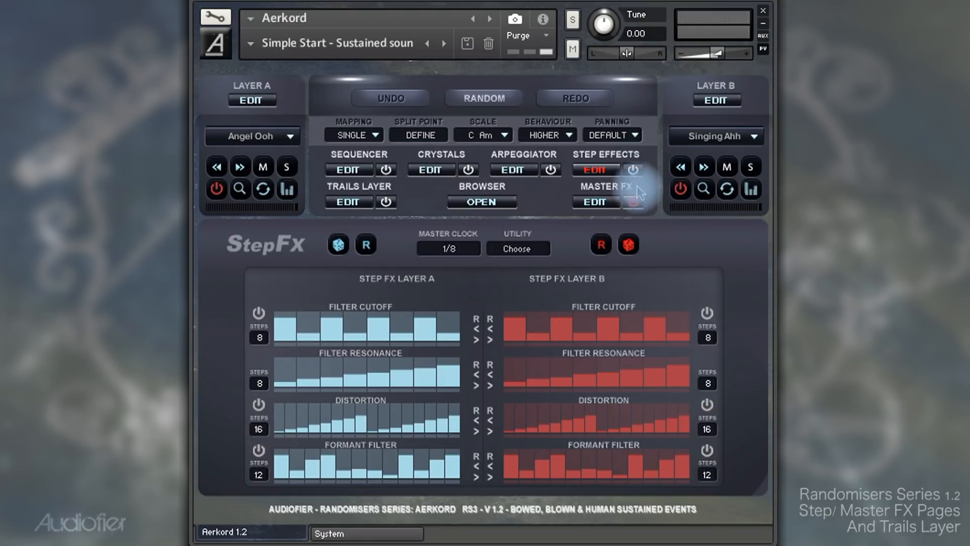
# Try toggling the step effects and the filter cutoff, distortion and formant filter of layer A
pyautogui.click(633, 169)
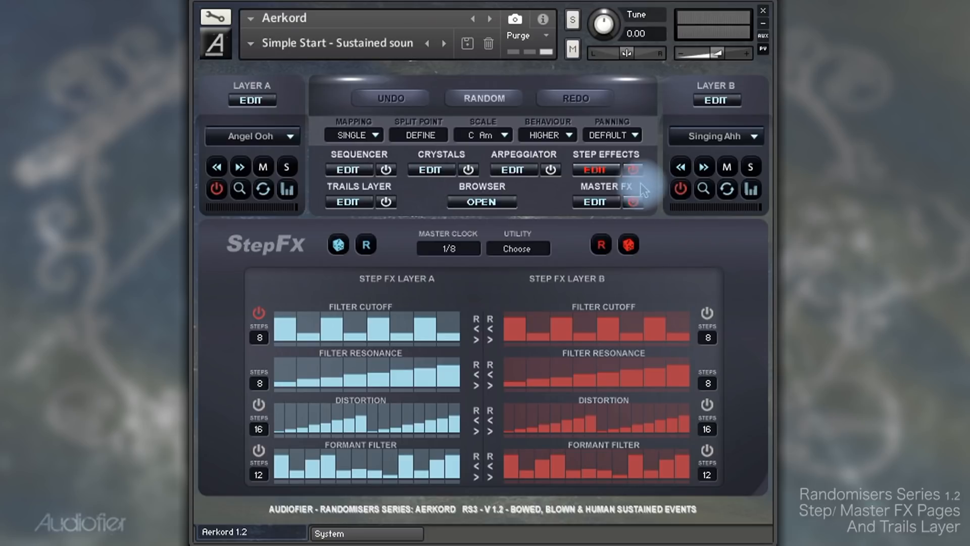
pyautogui.click(632, 169)
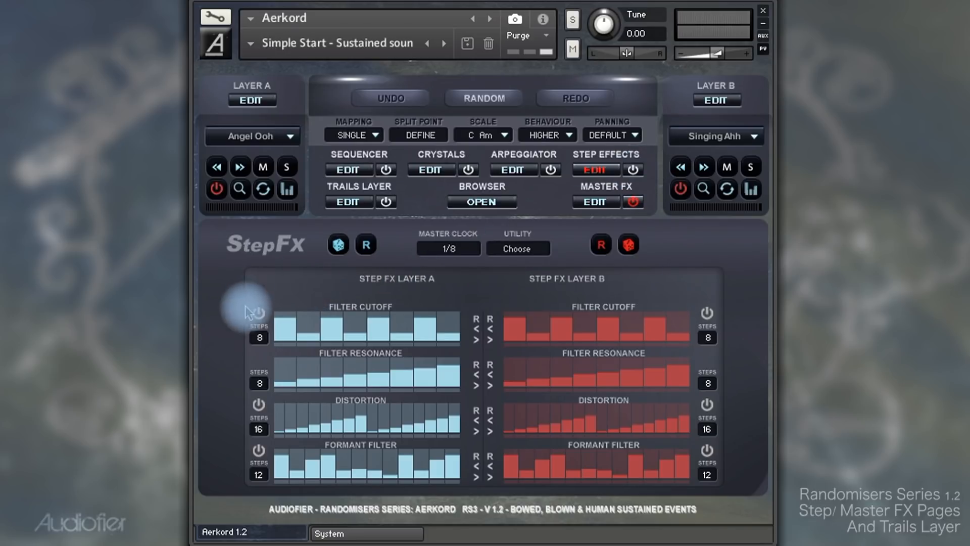
pyautogui.click(258, 312)
pyautogui.click(257, 405)
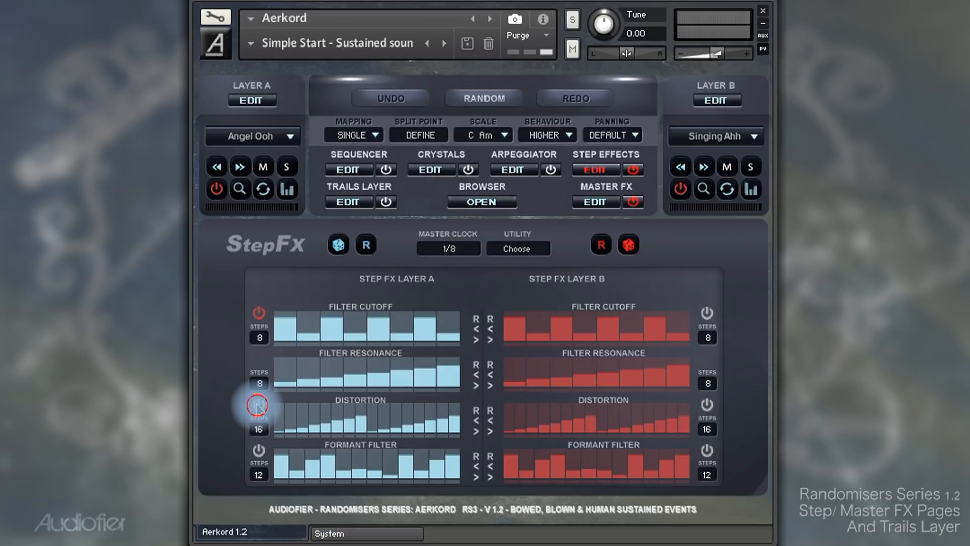
pyautogui.click(258, 450)
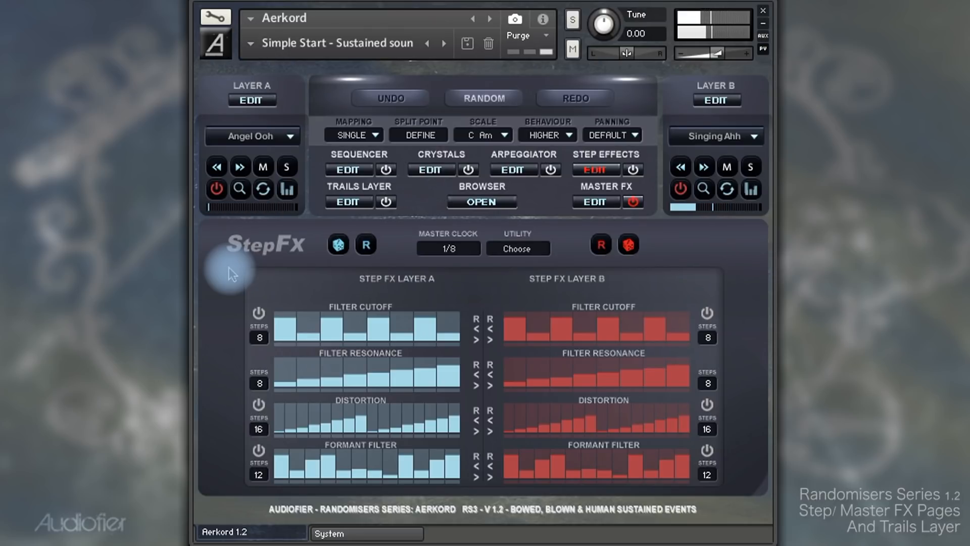
# Enable the stepped filter cutoff on both layer A and layer B
pyautogui.click(258, 313)
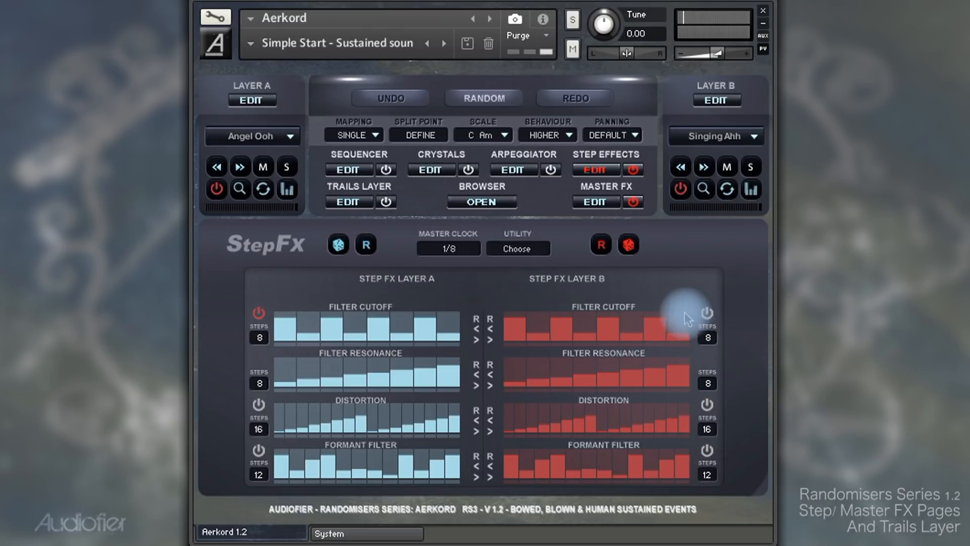
pyautogui.click(704, 311)
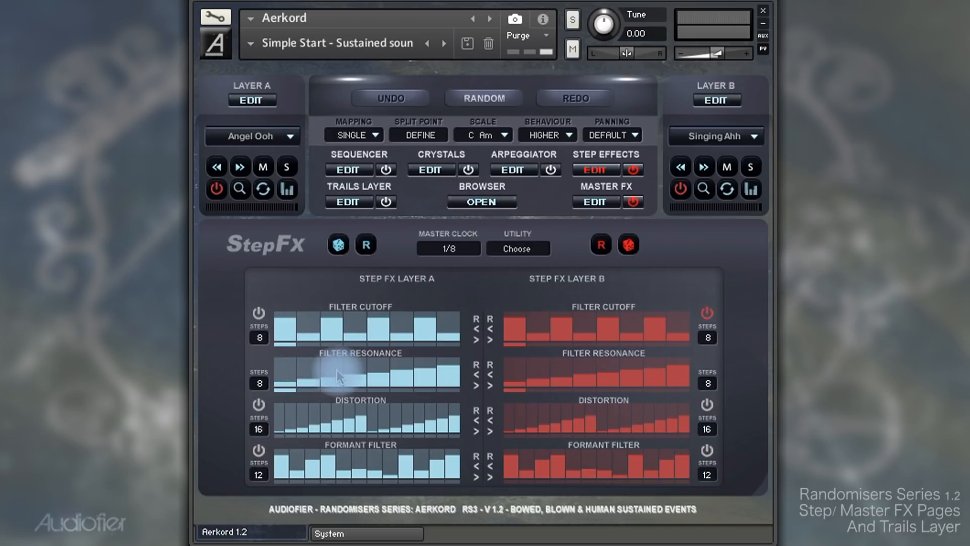
pyautogui.click(260, 318)
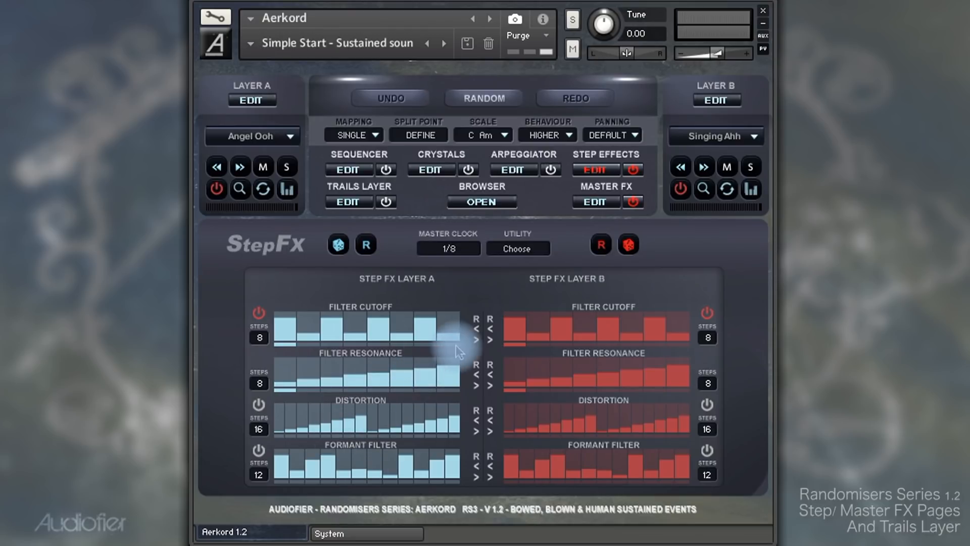
# Cycle layer A's preset patterns to a rising ramp for filter cutoff and alternating high-low steps for filter resonance
pyautogui.click(476, 340)
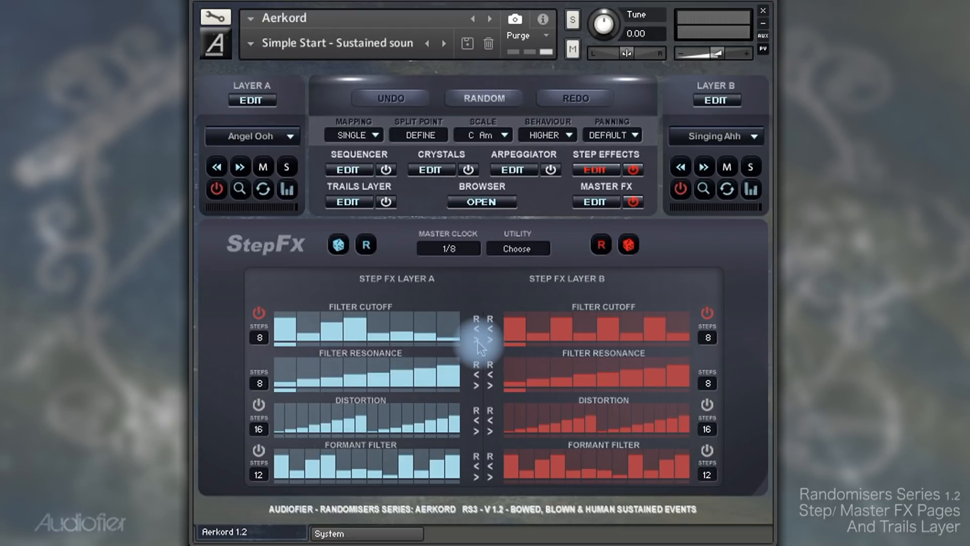
pyautogui.click(476, 340)
pyautogui.click(476, 339)
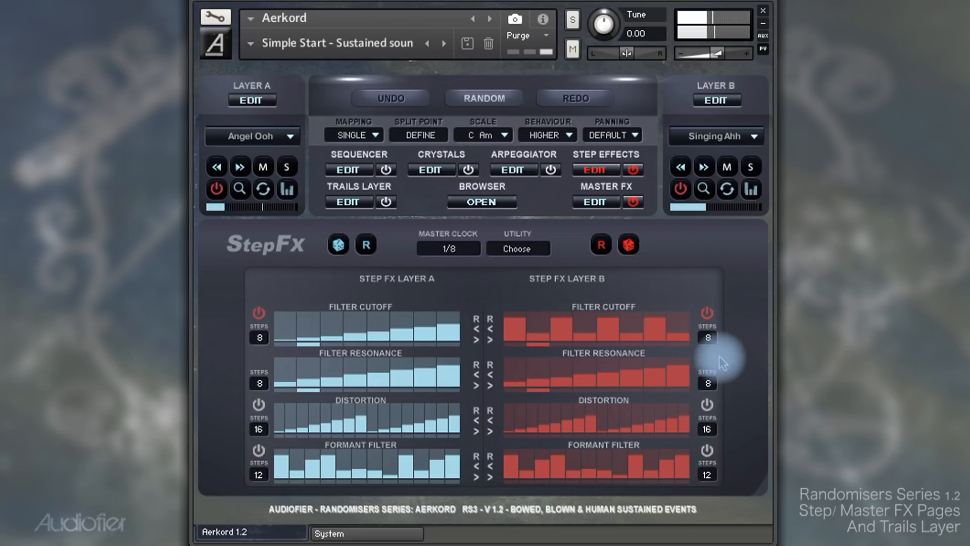
pyautogui.click(477, 386)
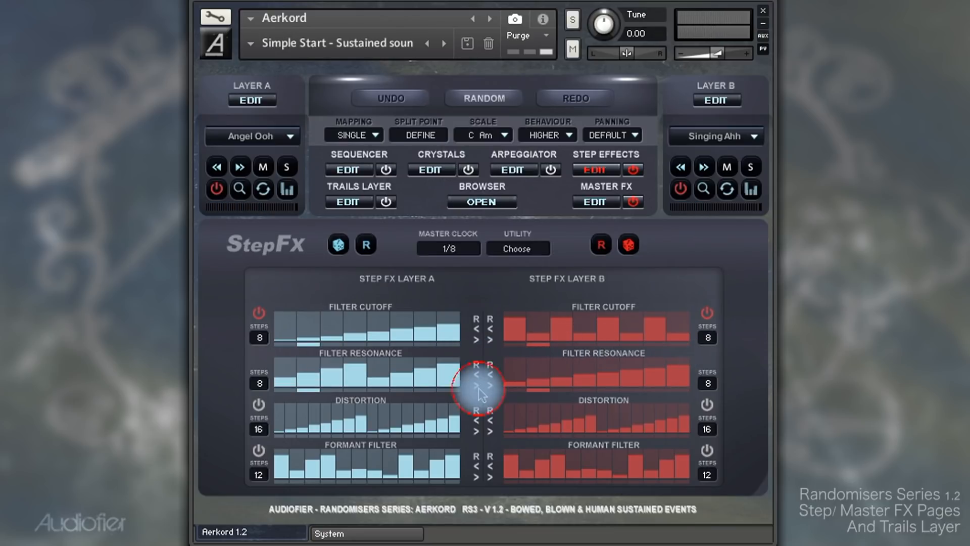
pyautogui.click(477, 384)
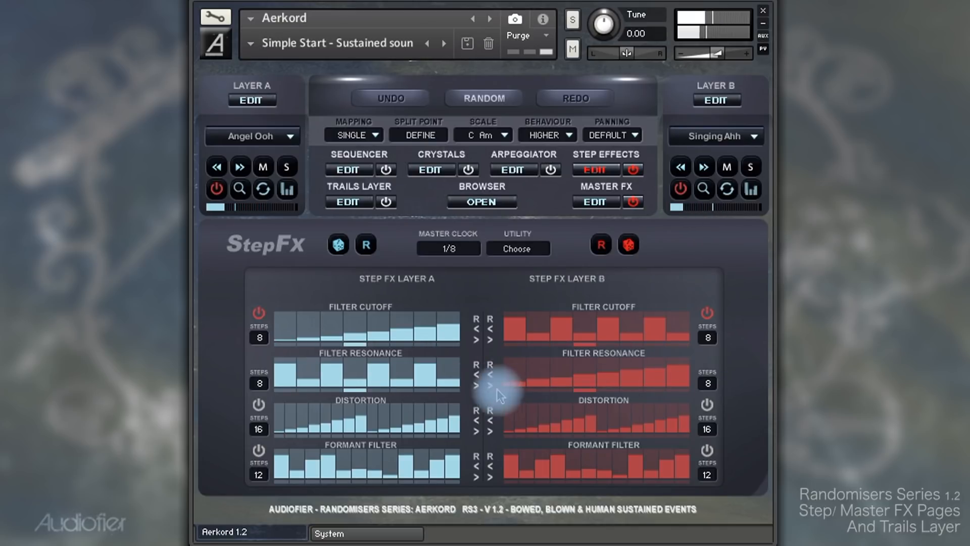
# Cycle layer B's filter resonance to the preset pattern that rises and then falls
pyautogui.click(490, 385)
pyautogui.click(490, 386)
pyautogui.click(490, 386)
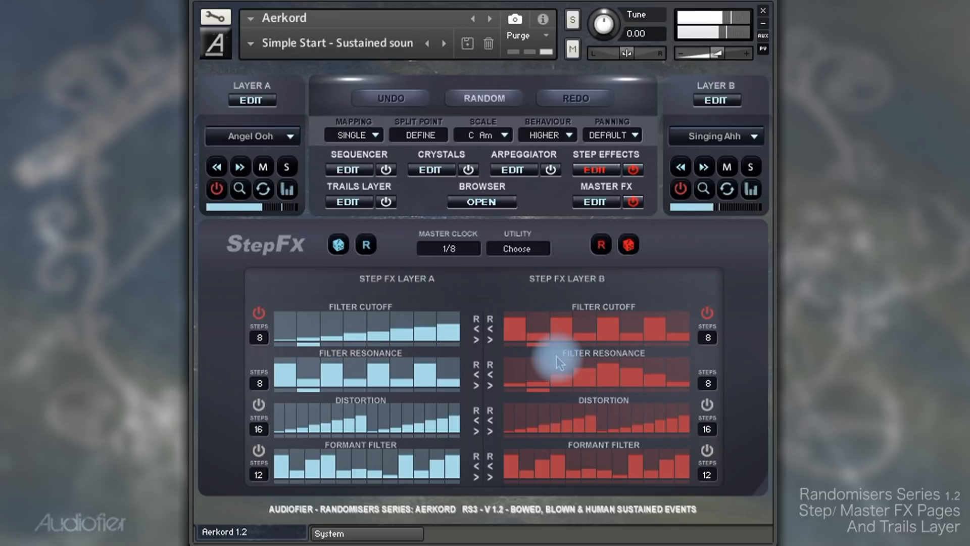
# Draw custom, nearly level step curves for the filter cutoff and filter resonance of both layers
pyautogui.moveTo(305, 323); pyautogui.dragTo(432, 325)
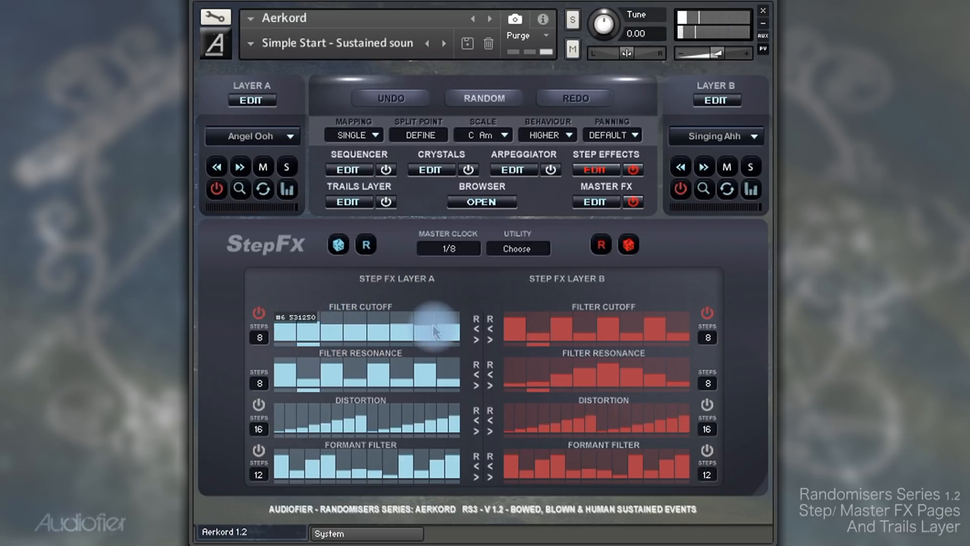
pyautogui.moveTo(444, 374); pyautogui.dragTo(287, 369)
pyautogui.moveTo(519, 368); pyautogui.dragTo(681, 373)
pyautogui.moveTo(679, 327); pyautogui.dragTo(515, 328)
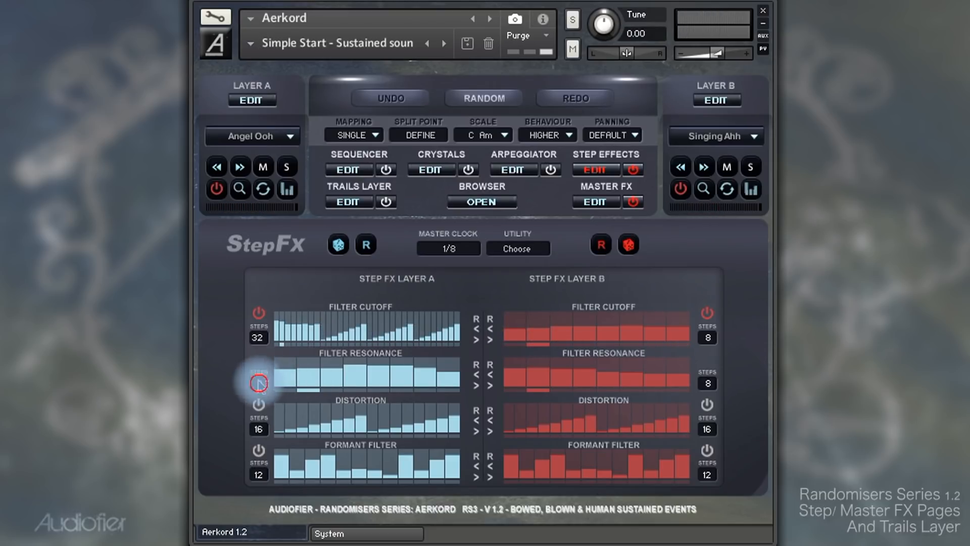
# Set layer A's filter resonance to 32 steps and reshape its filter cutoff and resonance patterns
pyautogui.moveTo(259, 383); pyautogui.dragTo(336, 204)
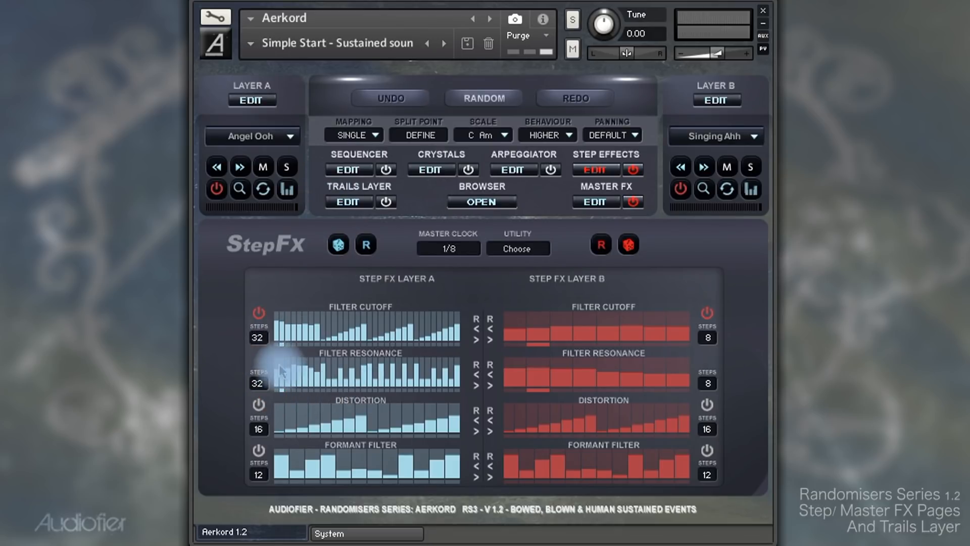
pyautogui.click(478, 387)
pyautogui.click(476, 340)
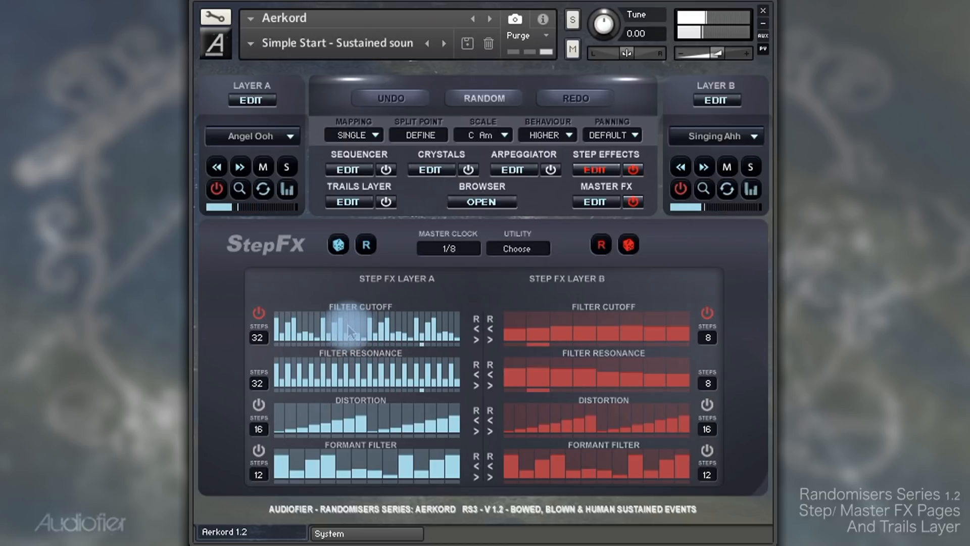
pyautogui.moveTo(346, 331)
pyautogui.mouseDown()
pyautogui.moveTo(453, 322)
pyautogui.moveTo(444, 322)
pyautogui.mouseUp()
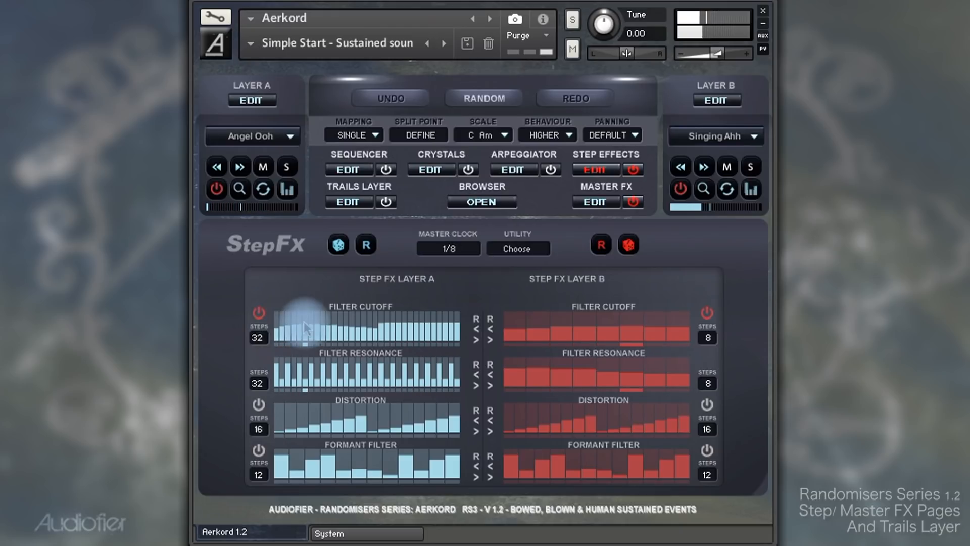
# Try the master clock at 1/16, Quarter and 1/32, and return it to 1/8
pyautogui.click(457, 249)
pyautogui.click(424, 309)
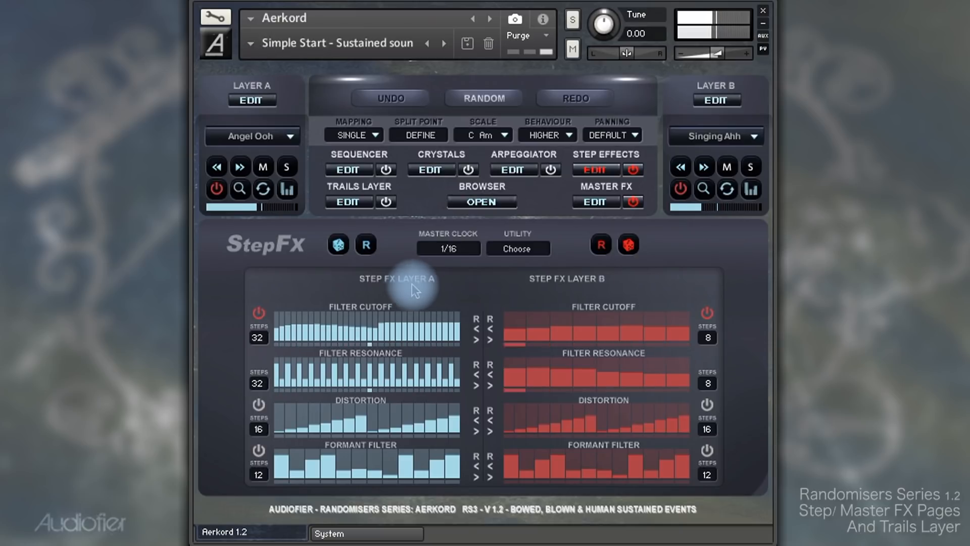
pyautogui.click(448, 248)
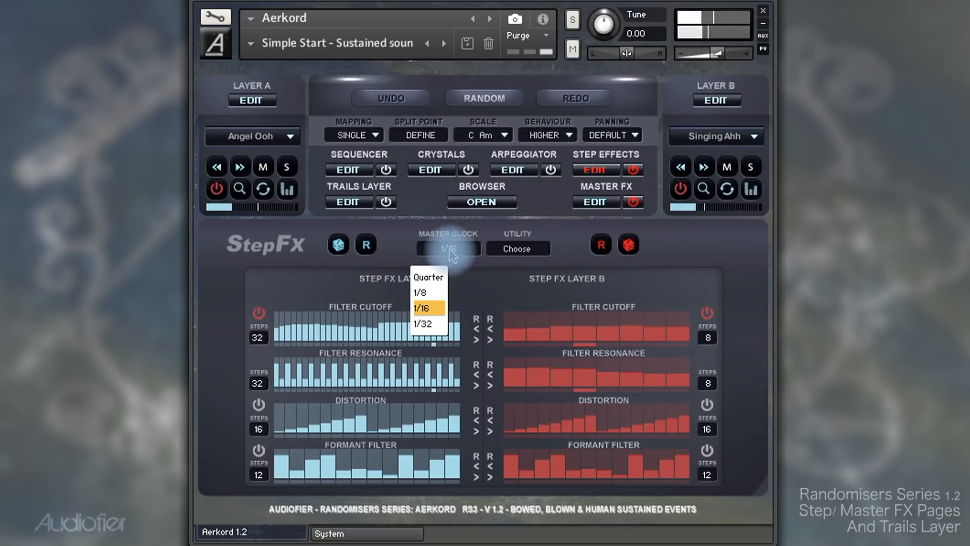
pyautogui.click(430, 276)
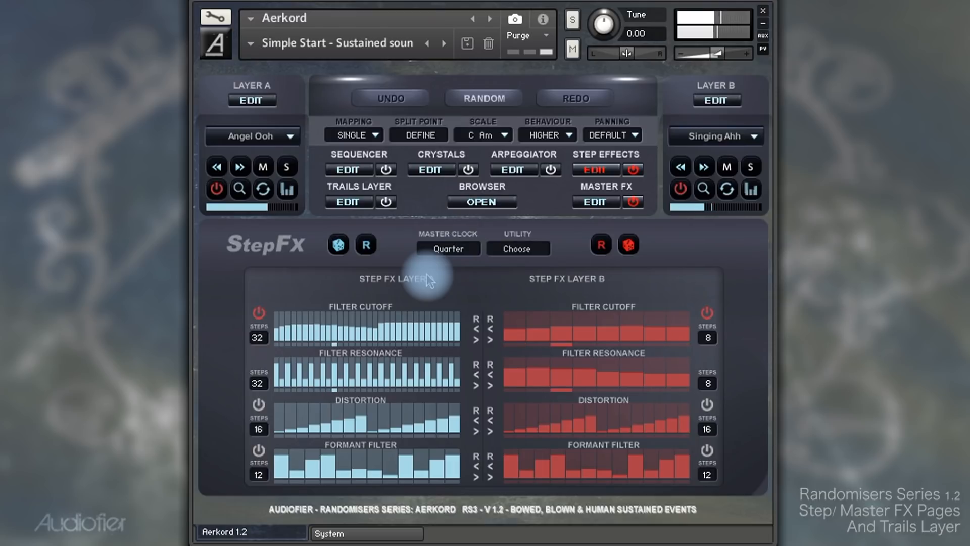
pyautogui.click(447, 256)
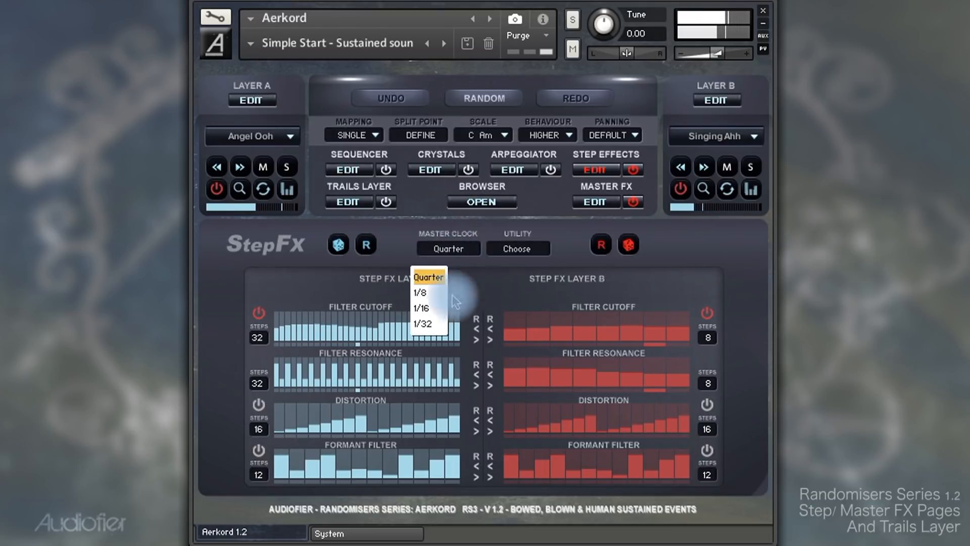
pyautogui.click(429, 324)
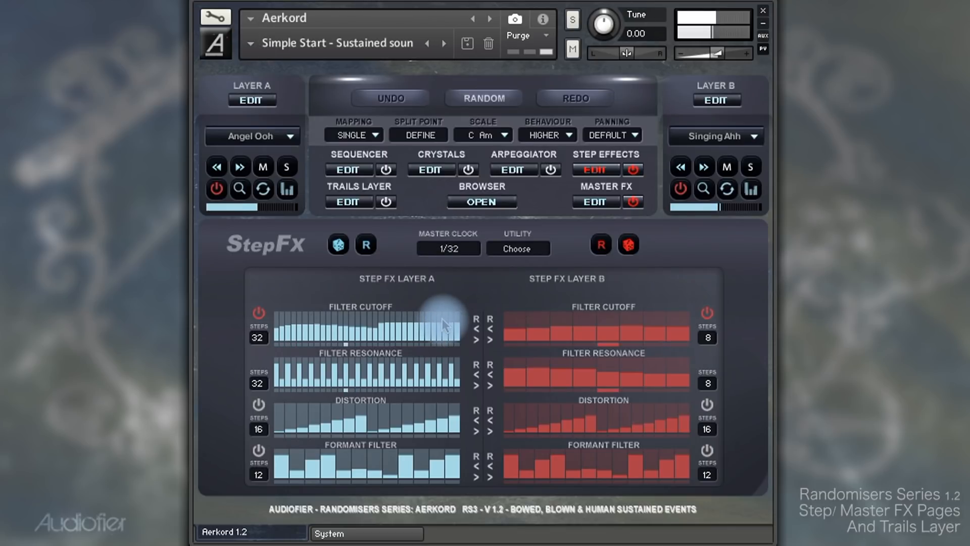
pyautogui.click(445, 247)
pyautogui.click(426, 290)
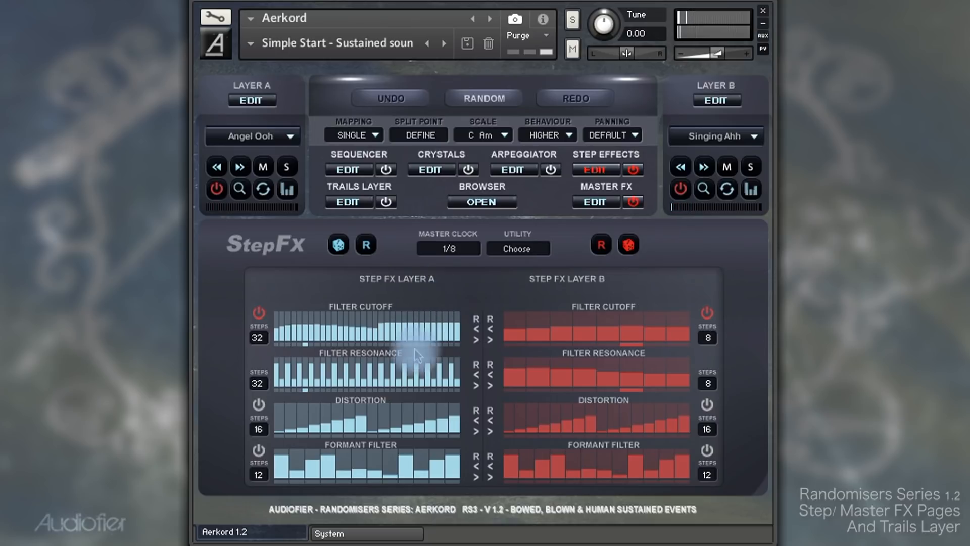
# Swap layer A's filter cutoff for the formant filter, enable the formant filter on layer B and lower layer B's raised distortion steps
pyautogui.click(259, 312)
pyautogui.click(258, 449)
pyautogui.click(711, 451)
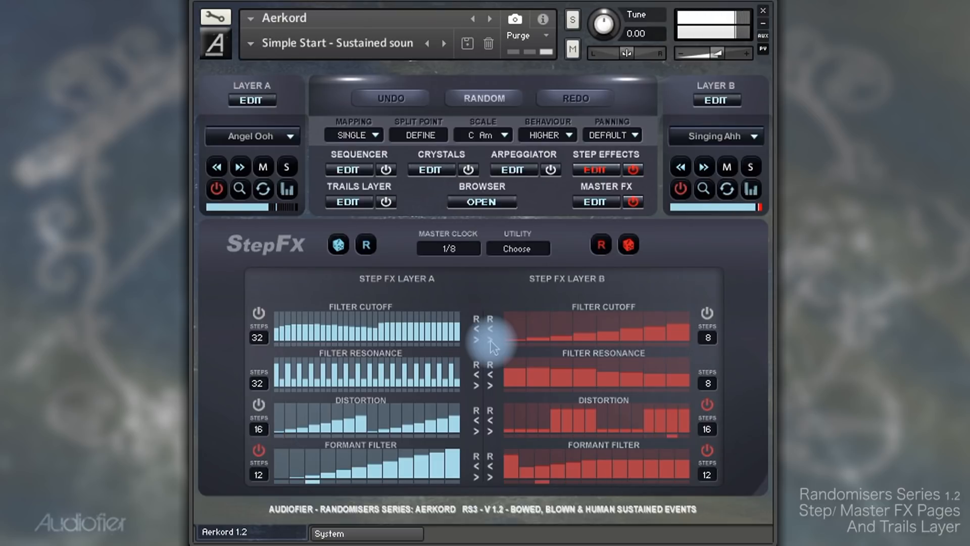
pyautogui.moveTo(565, 413)
pyautogui.mouseDown()
pyautogui.moveTo(556, 420)
pyautogui.moveTo(693, 419)
pyautogui.mouseUp()
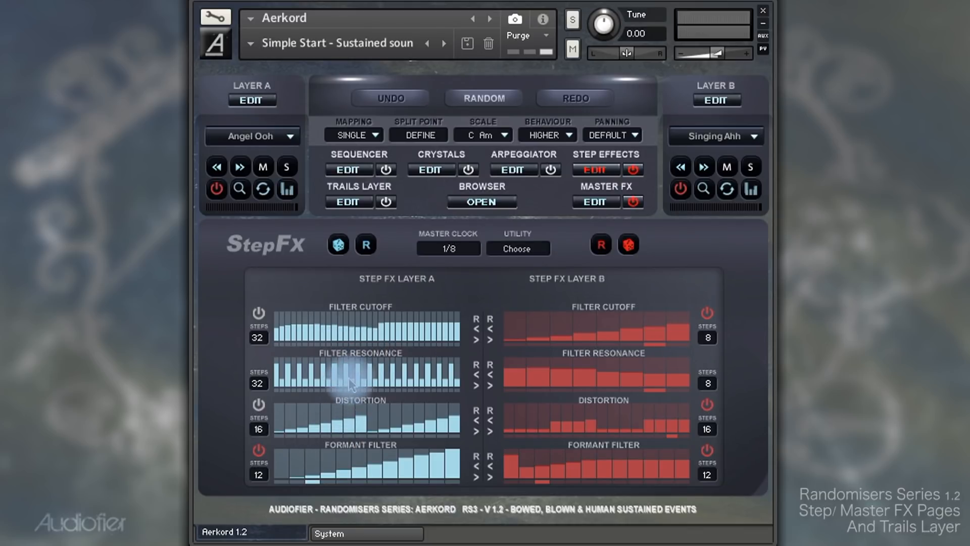
# Copy the step effect settings from layer A to B, and repeat the copy with layer A's filter cutoff enabled
pyautogui.click(521, 251)
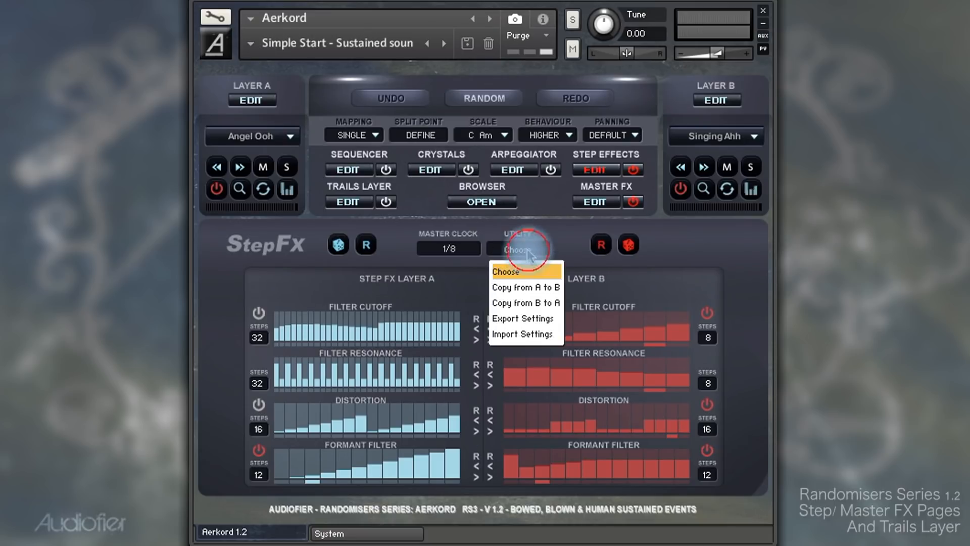
pyautogui.click(526, 284)
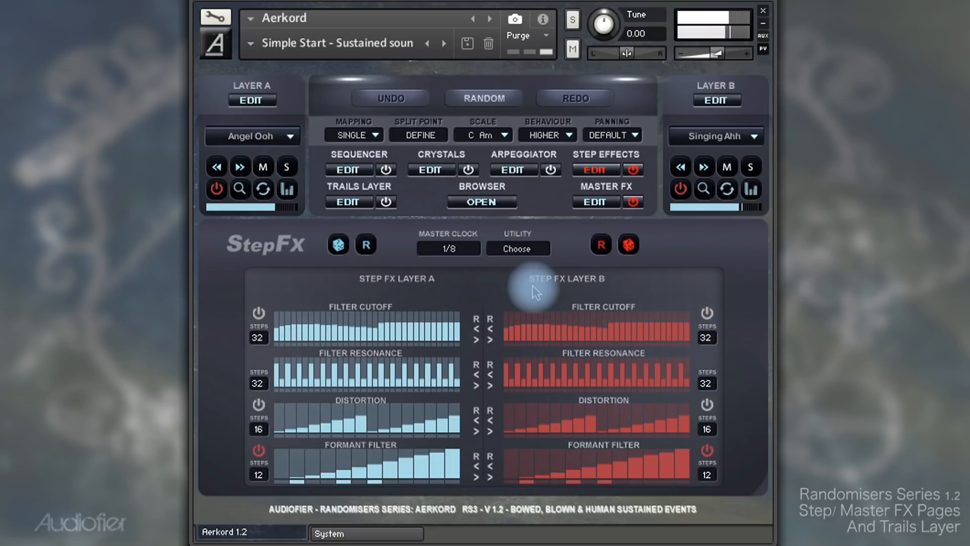
pyautogui.click(258, 313)
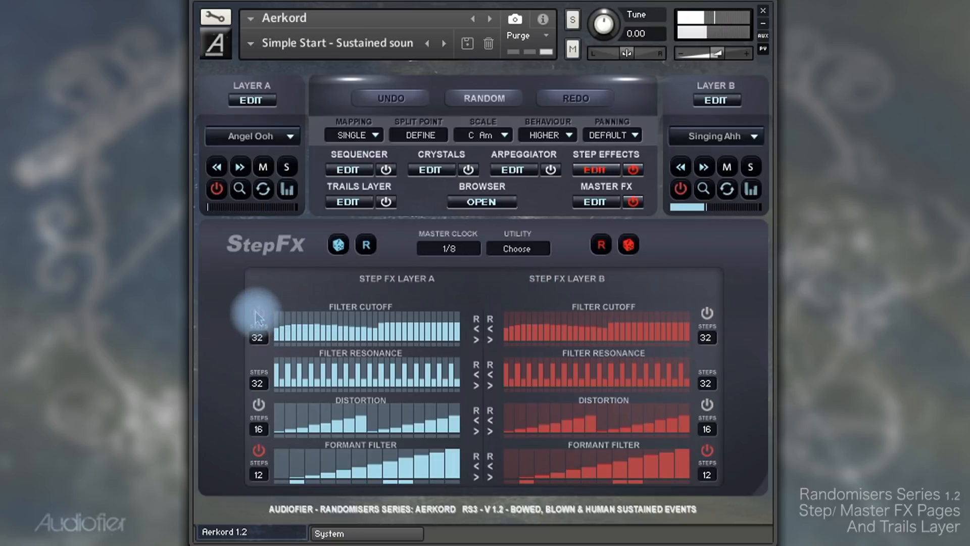
pyautogui.click(500, 251)
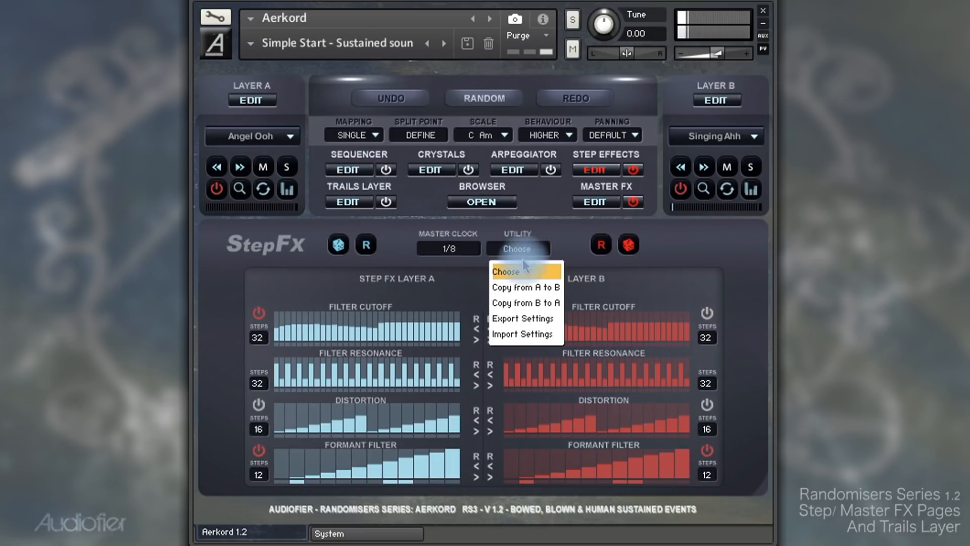
pyautogui.click(521, 286)
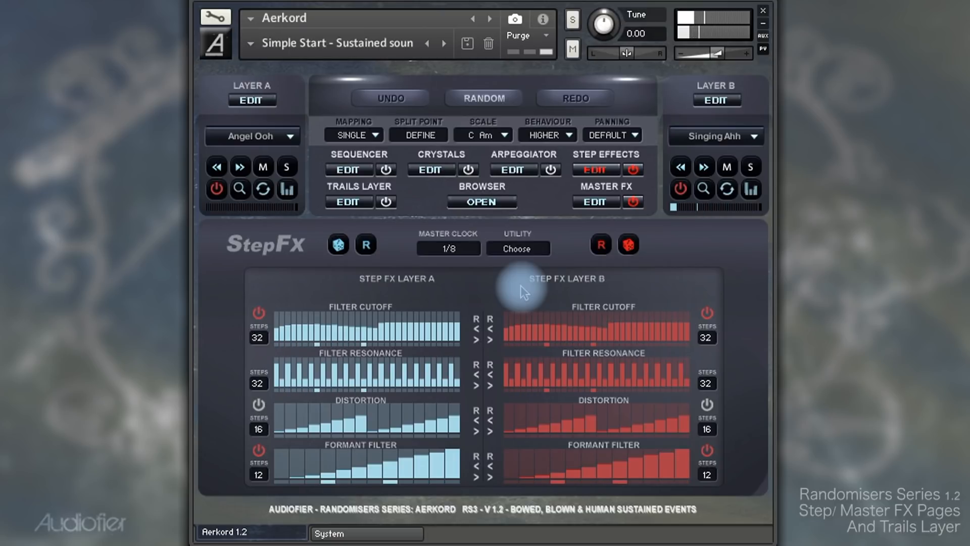
pyautogui.click(524, 248)
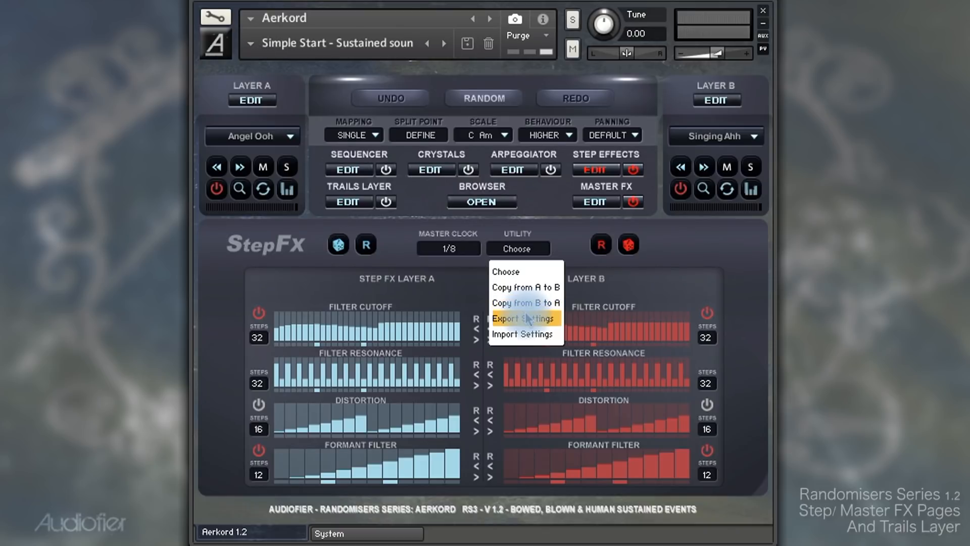
pyautogui.click(456, 284)
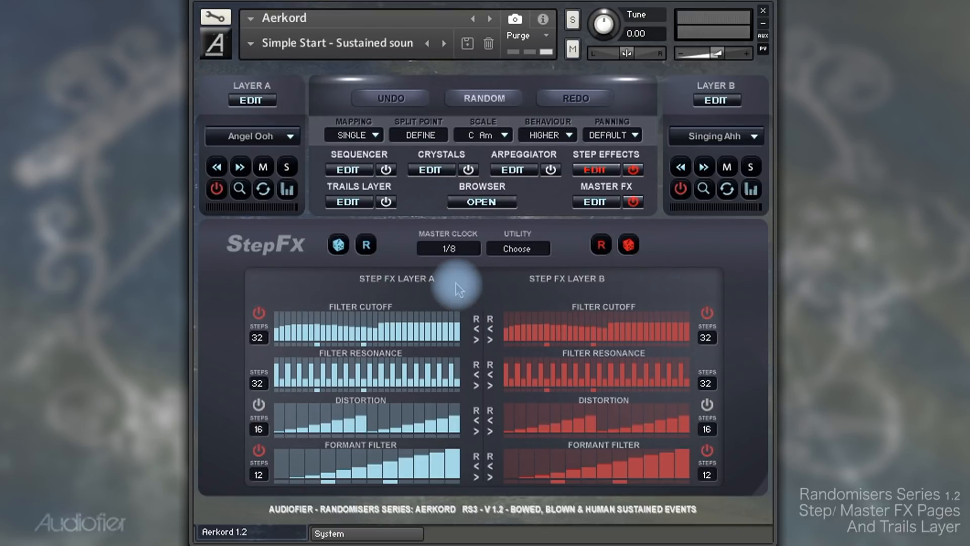
# Reset the step patterns of both layers and randomise those of layer A
pyautogui.click(367, 246)
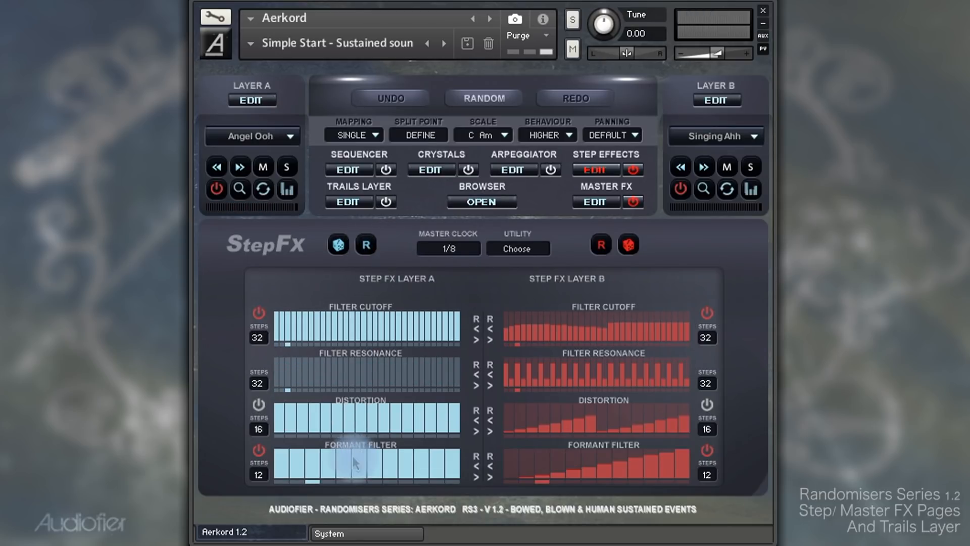
pyautogui.click(597, 245)
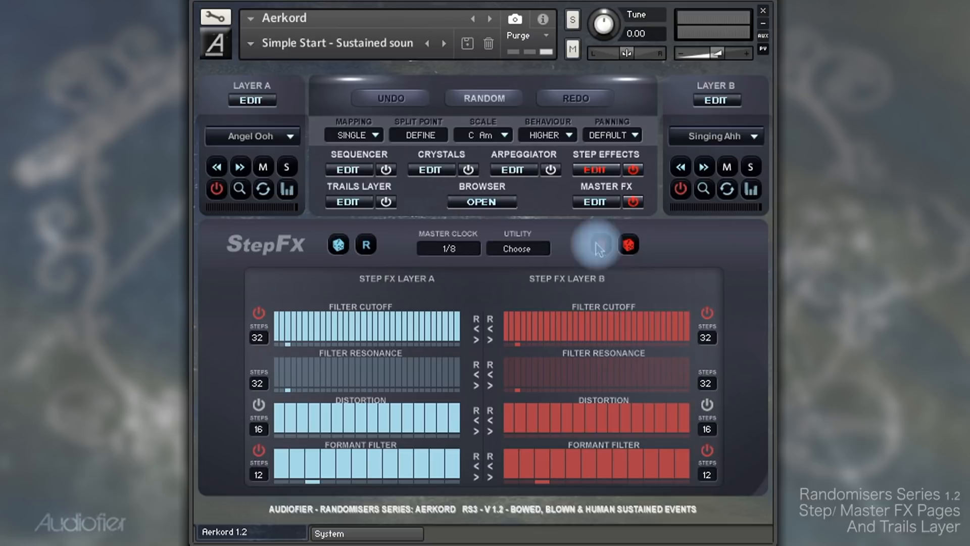
pyautogui.click(342, 250)
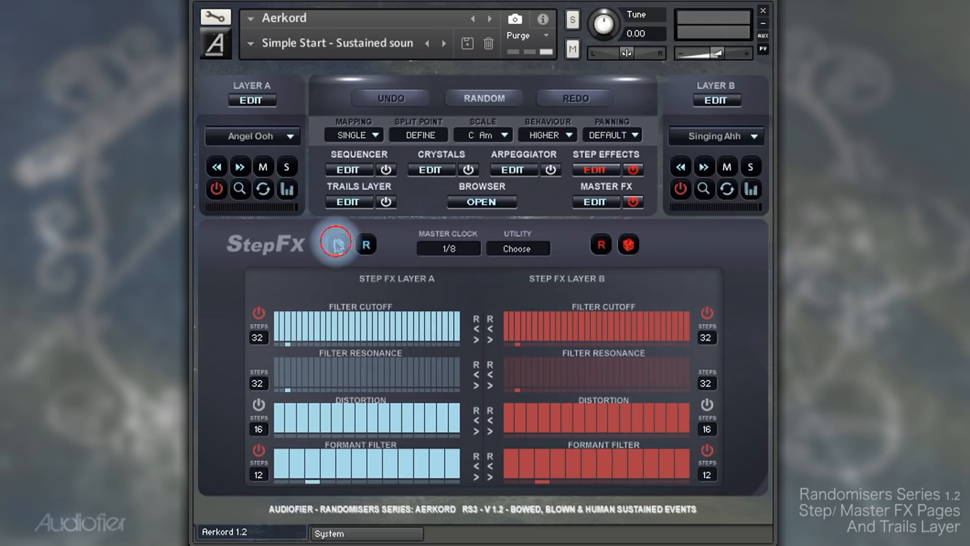
# Randomise layer B's step patterns and set layer A's step counts to 8 for filter cutoff and 2 for resonance, distortion and formant filter
pyautogui.click(627, 245)
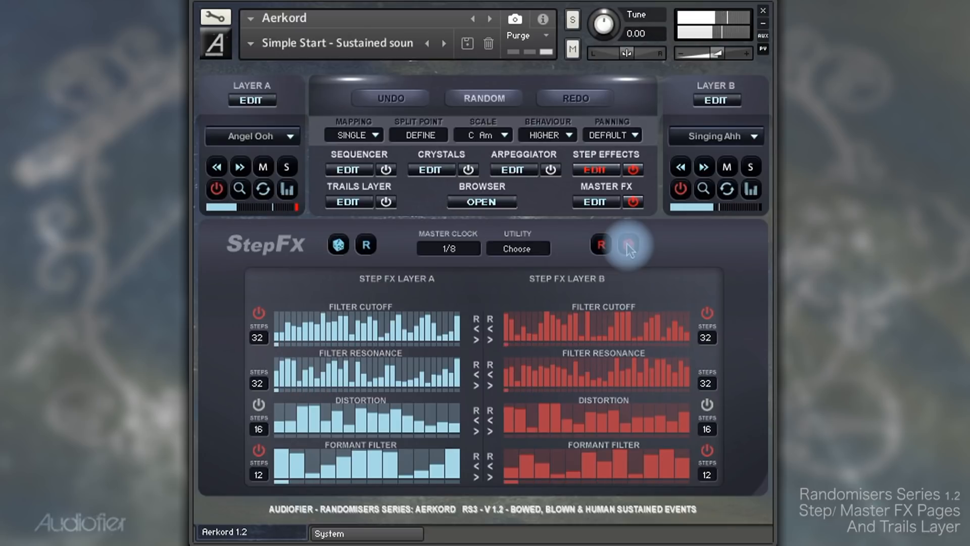
pyautogui.moveTo(257, 338); pyautogui.dragTo(235, 371)
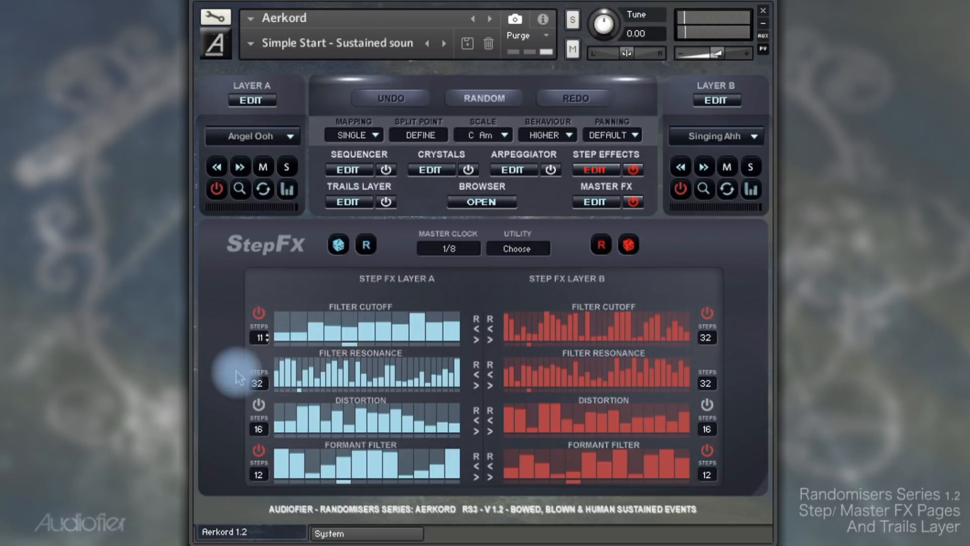
pyautogui.moveTo(262, 342); pyautogui.dragTo(267, 541)
pyautogui.moveTo(254, 381); pyautogui.dragTo(257, 496)
pyautogui.moveTo(258, 429); pyautogui.dragTo(259, 541)
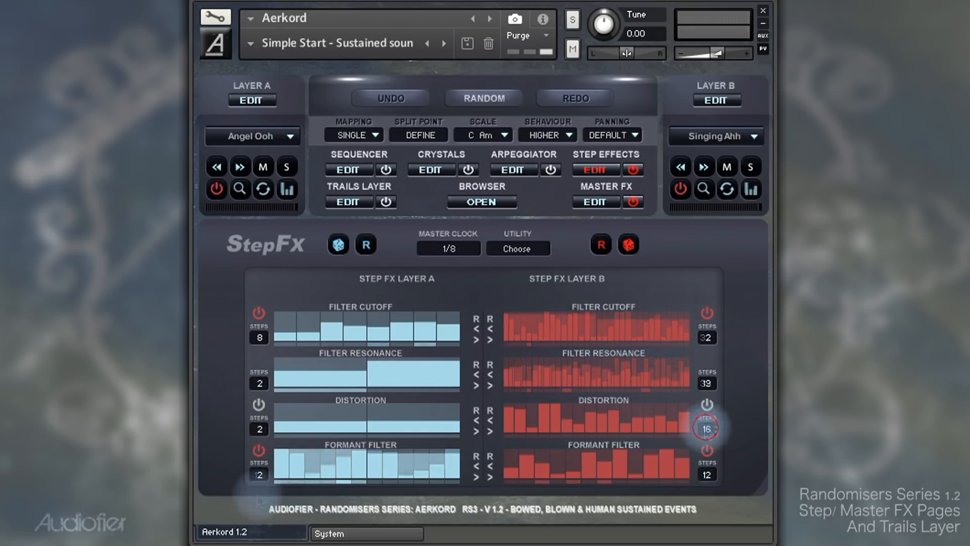
# Set layer B's step counts to 2 for filter cutoff, 8 for filter resonance, and 4 for distortion and formant filter
pyautogui.moveTo(710, 432); pyautogui.dragTo(707, 448)
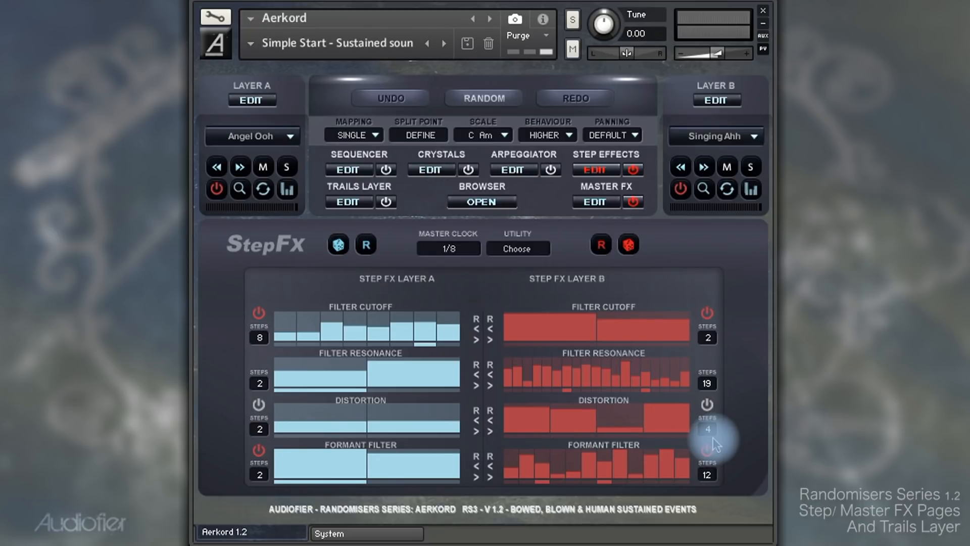
pyautogui.click(703, 477)
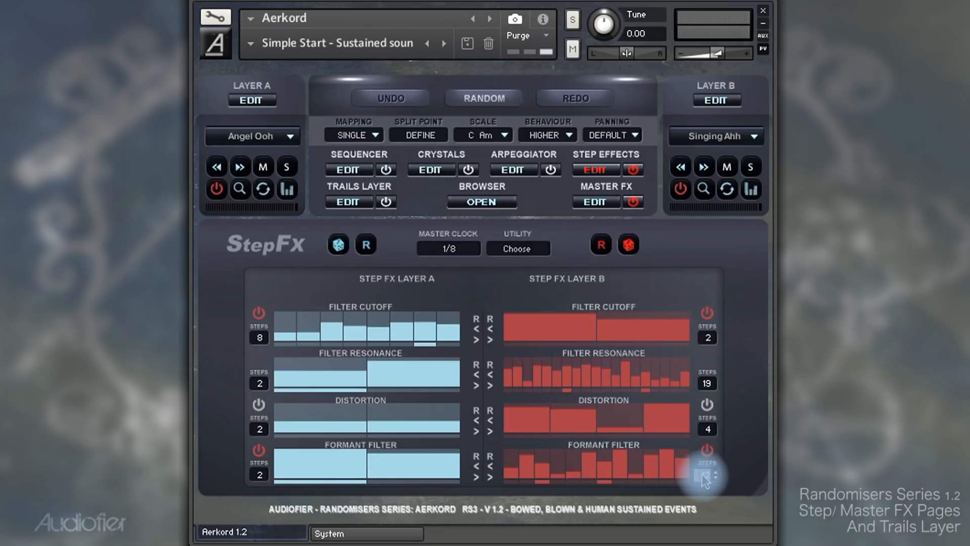
pyautogui.write('4')
pyautogui.press('Return')
pyautogui.moveTo(710, 388); pyautogui.dragTo(706, 389)
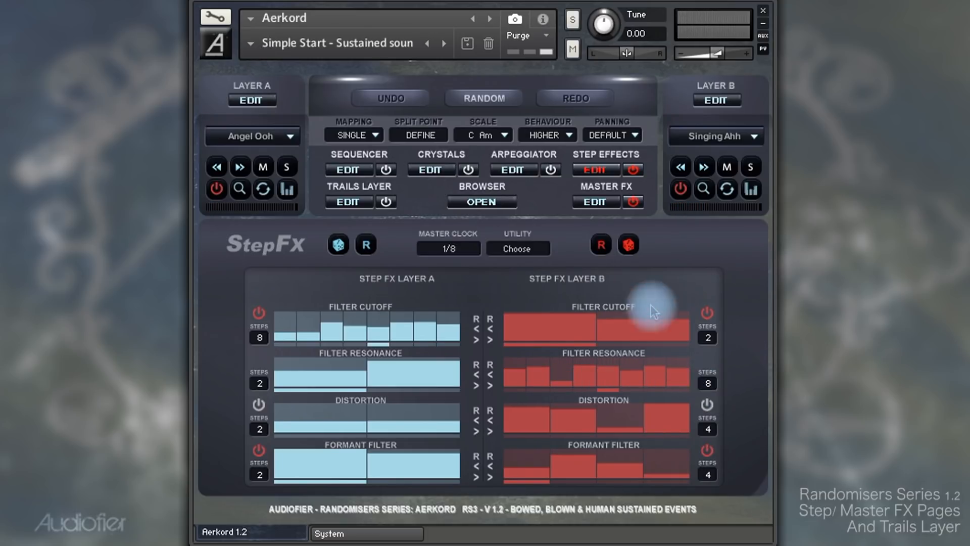
# Apply the short, plucked volume envelope preset to both layer A and layer B
pyautogui.click(347, 170)
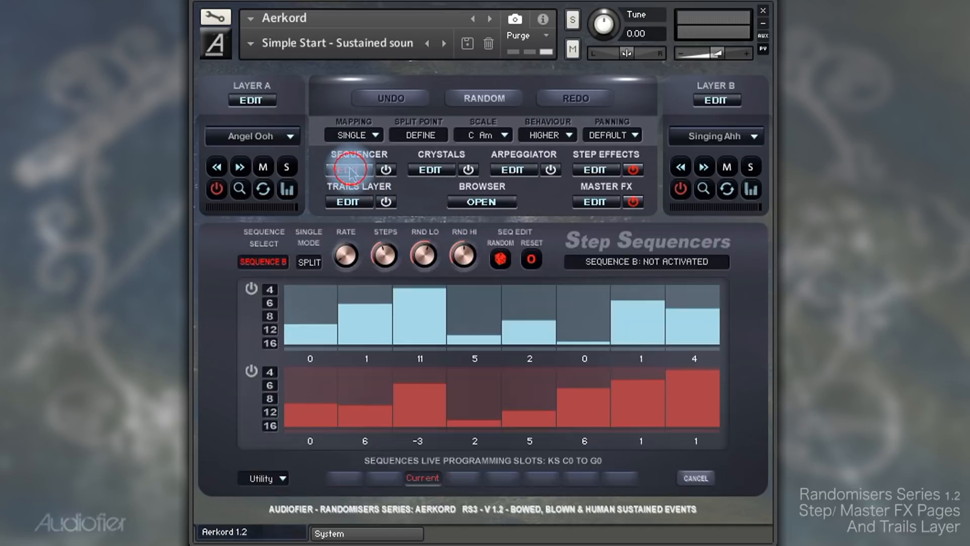
pyautogui.click(250, 100)
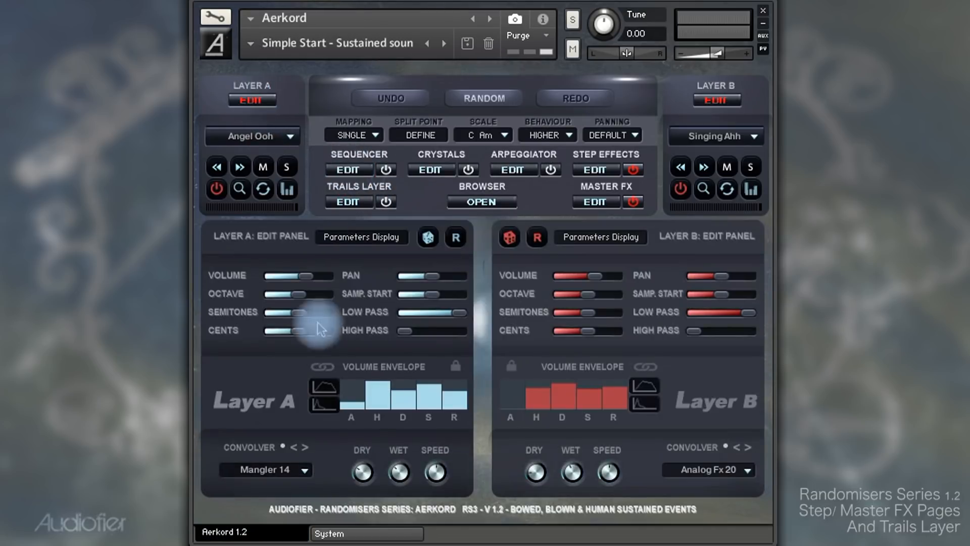
pyautogui.click(325, 404)
pyautogui.click(644, 402)
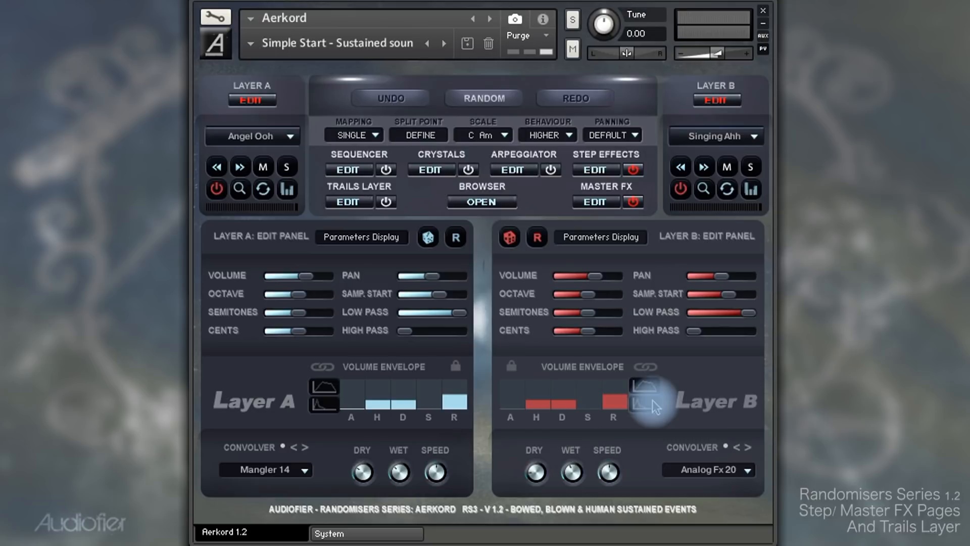
# Activate step sequencer A with 8 steps at 1/8 speed, and compare the sound with the step effects off and on
pyautogui.click(348, 170)
pyautogui.click(344, 256)
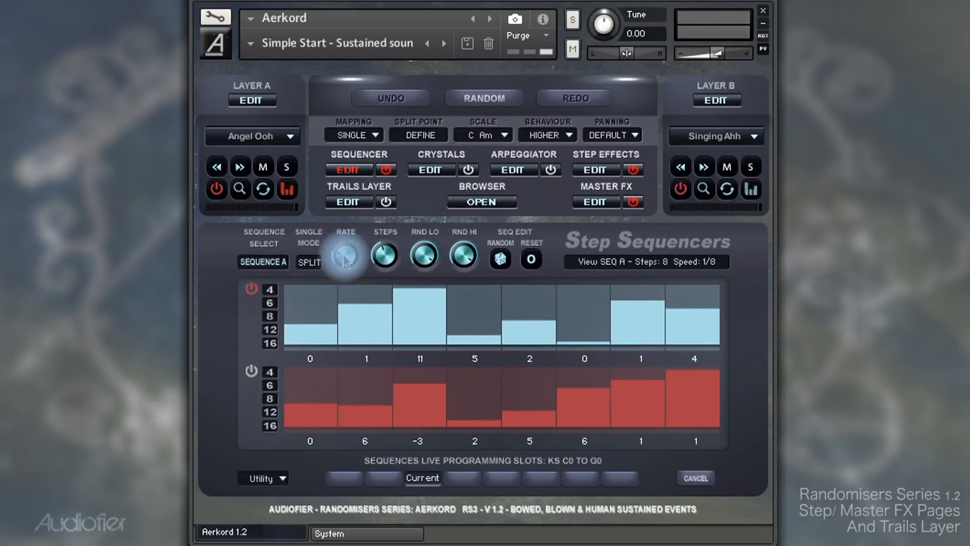
pyautogui.click(633, 169)
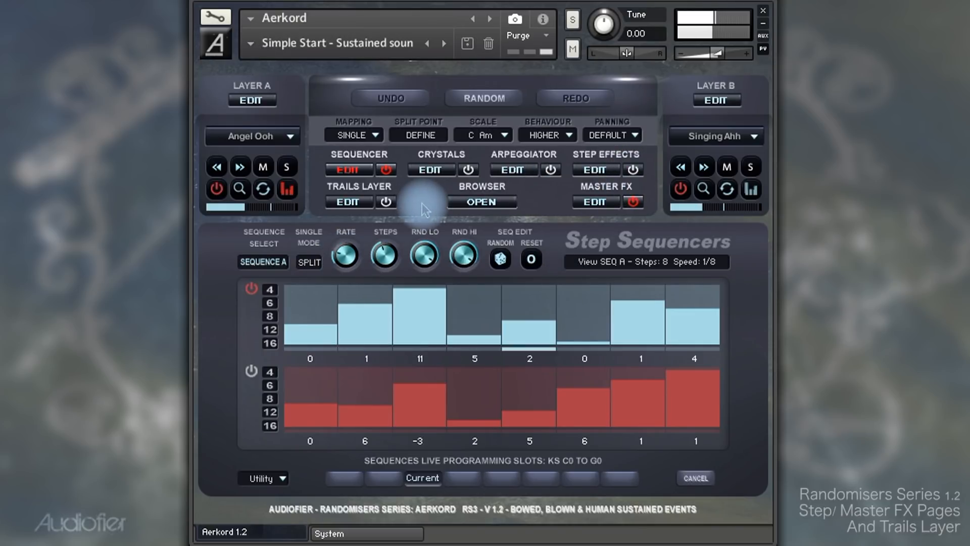
pyautogui.click(633, 170)
# On the StepFX page, enable both layers' formant filters and layer B's filter cutoff, and adjust layer B's first cutoff step
pyautogui.click(596, 170)
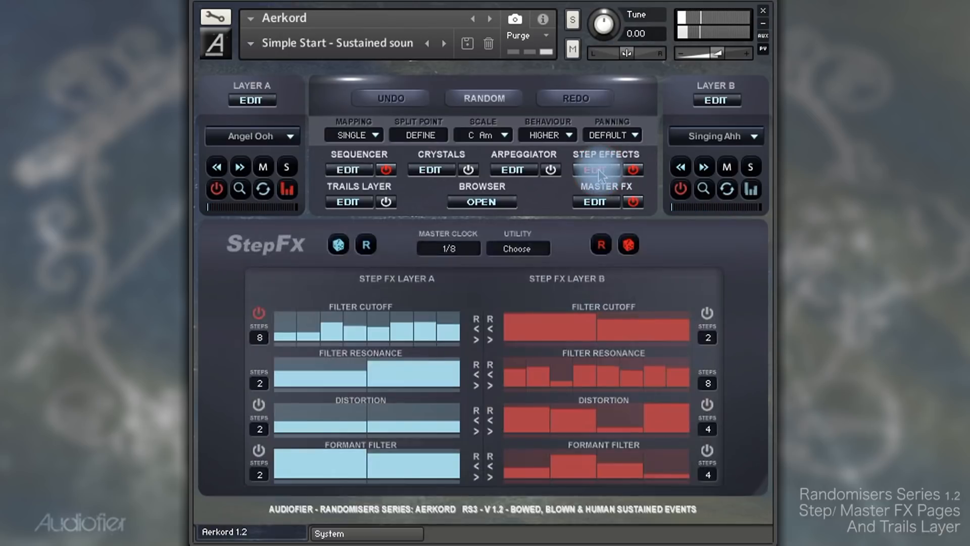
pyautogui.click(707, 450)
pyautogui.click(707, 313)
pyautogui.moveTo(560, 325); pyautogui.dragTo(559, 318)
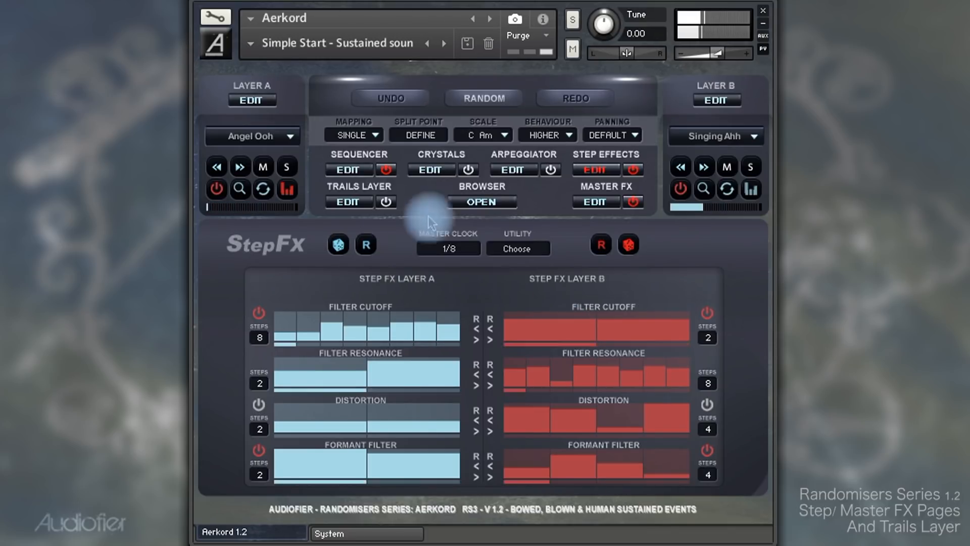
# Change the Master FX space type to Hall, trying different reverb amounts down to about -14.1 dB
pyautogui.click(593, 202)
pyautogui.click(731, 386)
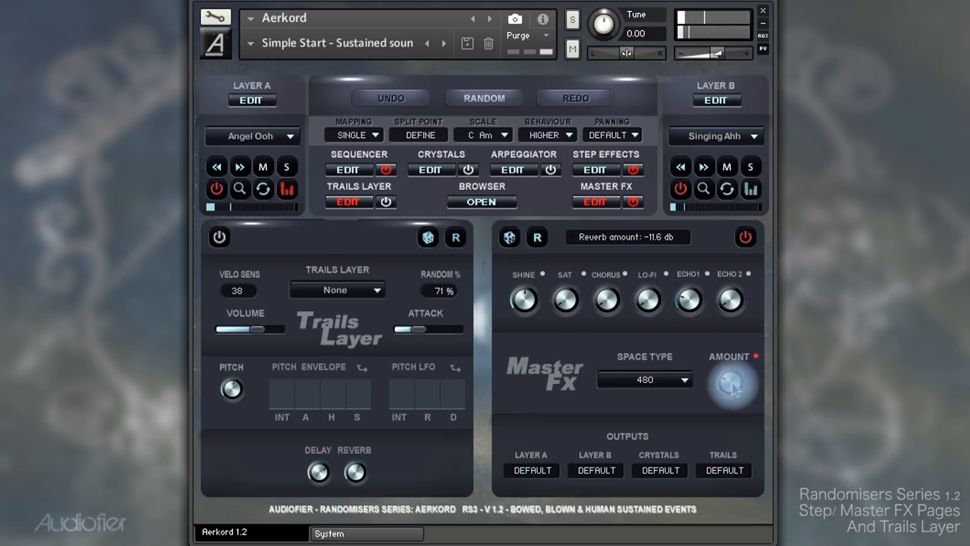
pyautogui.click(646, 379)
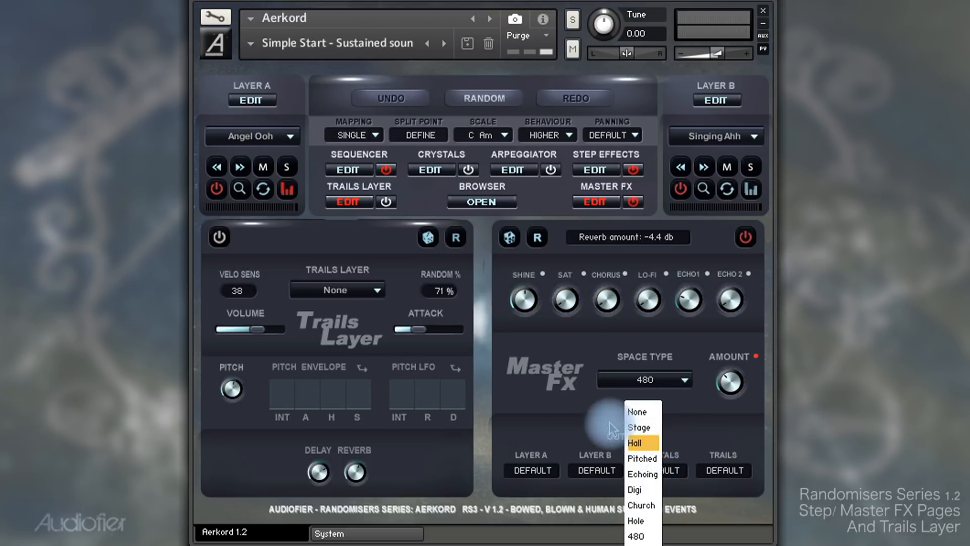
pyautogui.click(651, 443)
pyautogui.moveTo(728, 382); pyautogui.dragTo(727, 390)
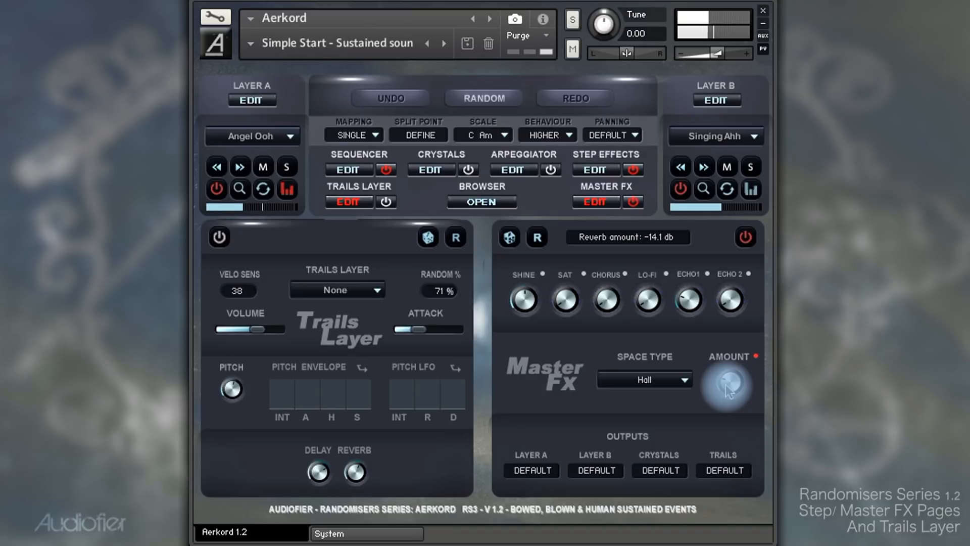
# Raise the Echo 1 and Echo 2 amounts in the Master FX and switch the step sequencer back on
pyautogui.moveTo(689, 302); pyautogui.dragTo(697, 287)
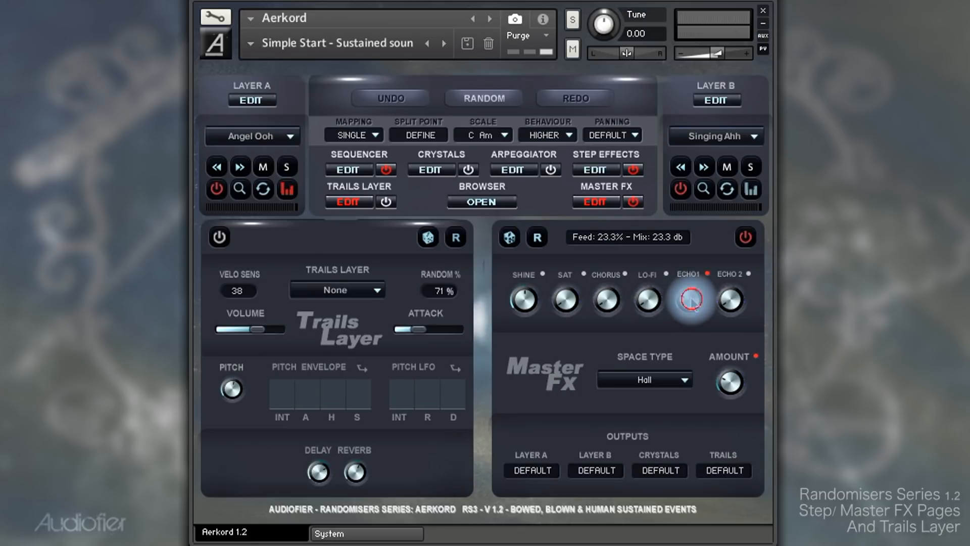
pyautogui.moveTo(728, 301)
pyautogui.mouseDown()
pyautogui.moveTo(737, 283)
pyautogui.moveTo(729, 292)
pyautogui.mouseUp()
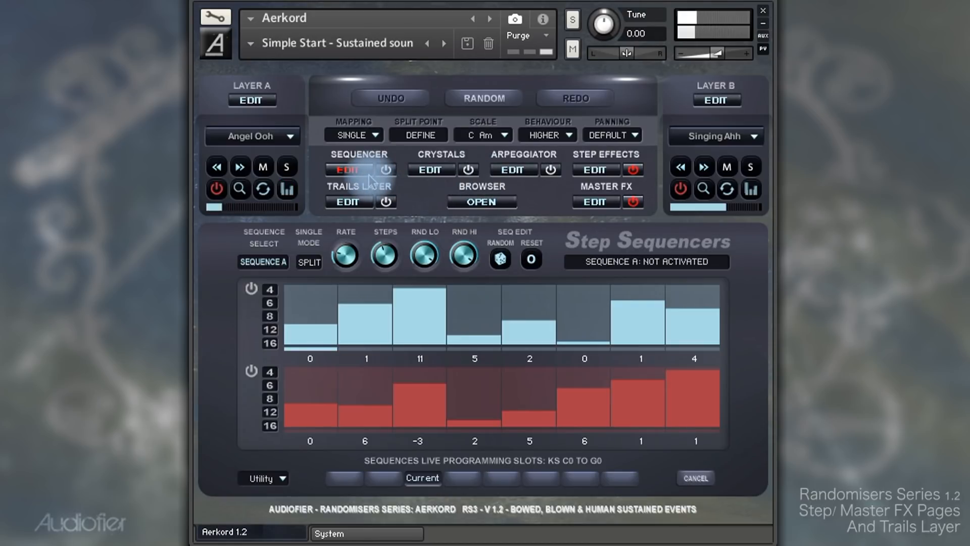
pyautogui.click(384, 170)
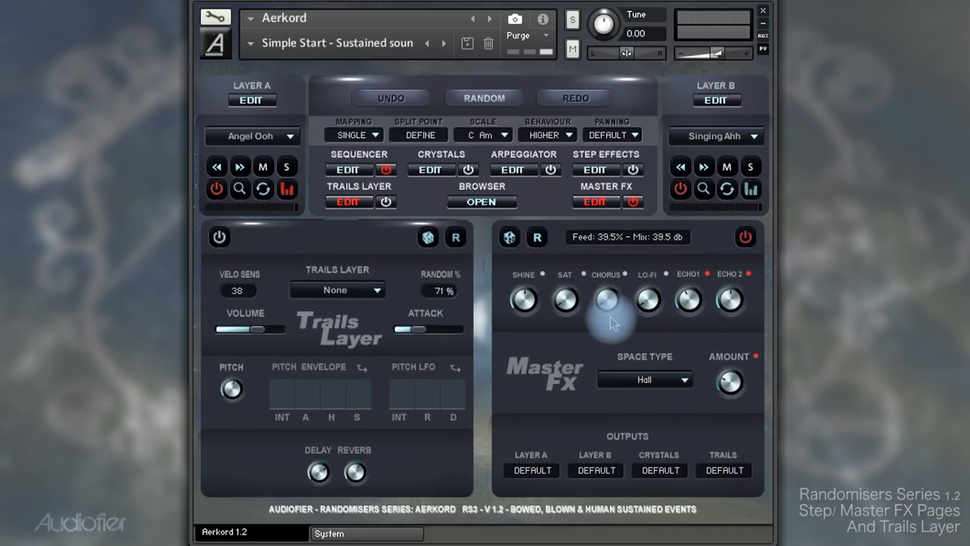
# Dial in the Master FX chorus, saturation at about -72.1 % and shine gain at about 5.4 dB, trying the lo-fi effect as well
pyautogui.moveTo(609, 305); pyautogui.dragTo(711, 220)
pyautogui.click(647, 300)
pyautogui.moveTo(651, 297); pyautogui.dragTo(605, 404)
pyautogui.moveTo(606, 305); pyautogui.dragTo(565, 323)
pyautogui.click(564, 304)
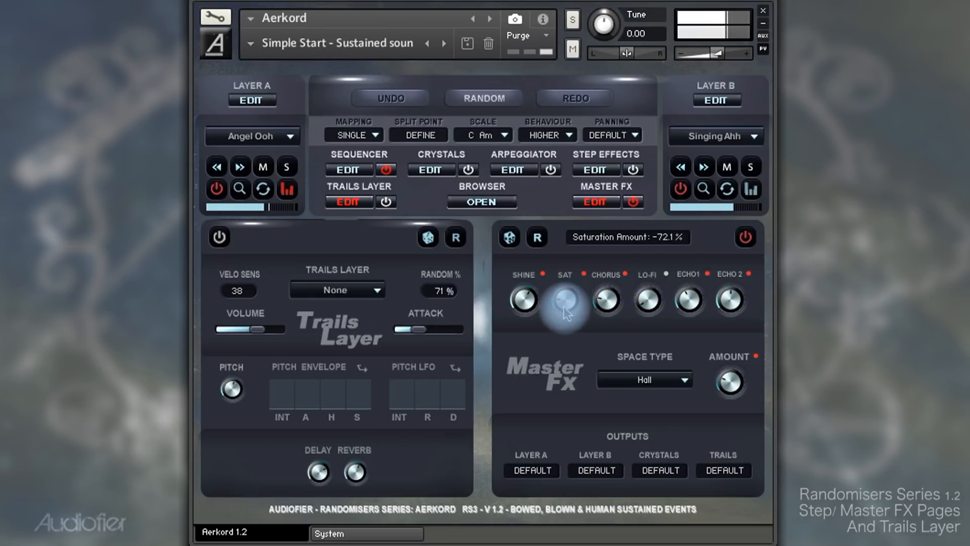
pyautogui.moveTo(529, 293)
pyautogui.mouseDown()
pyautogui.moveTo(517, 318)
pyautogui.moveTo(532, 297)
pyautogui.mouseUp()
# Bypass and reactivate the Master FX to compare the processed and dry sound
pyautogui.click(745, 237)
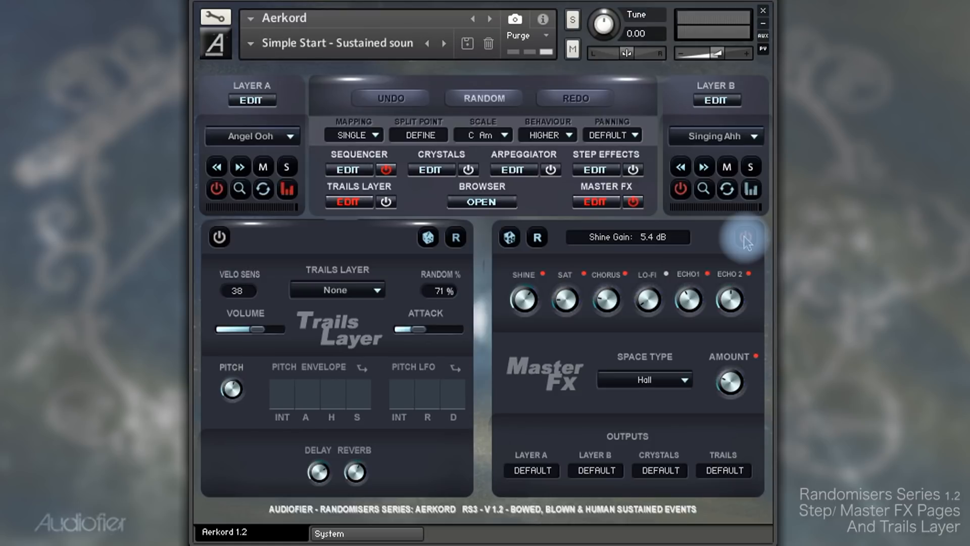
pyautogui.click(746, 238)
pyautogui.click(745, 238)
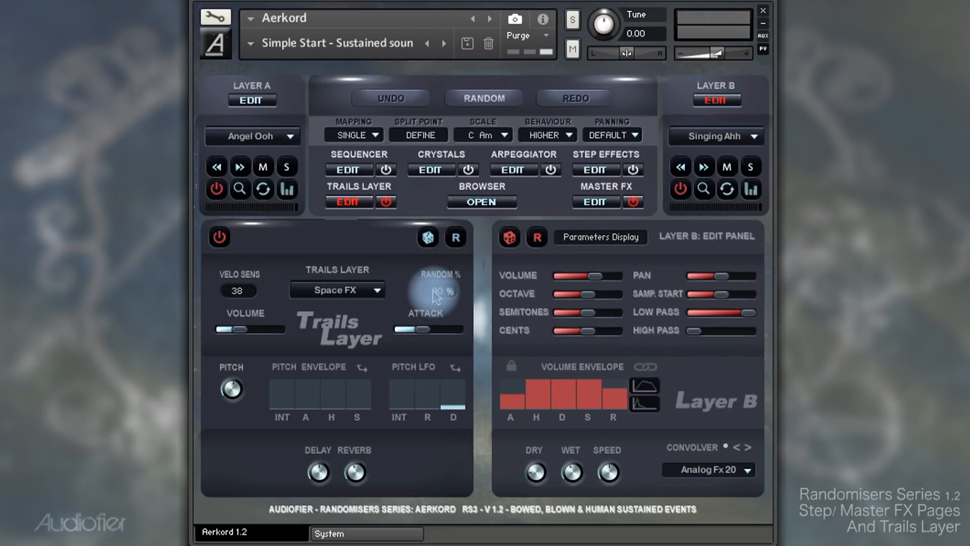
# Set the Trails Layer's random amount to 100 %, raise its volume slightly and change its sound to Twinkles
pyautogui.moveTo(434, 291)
pyautogui.mouseDown()
pyautogui.moveTo(433, 305)
pyautogui.moveTo(443, 273)
pyautogui.moveTo(438, 296)
pyautogui.mouseUp()
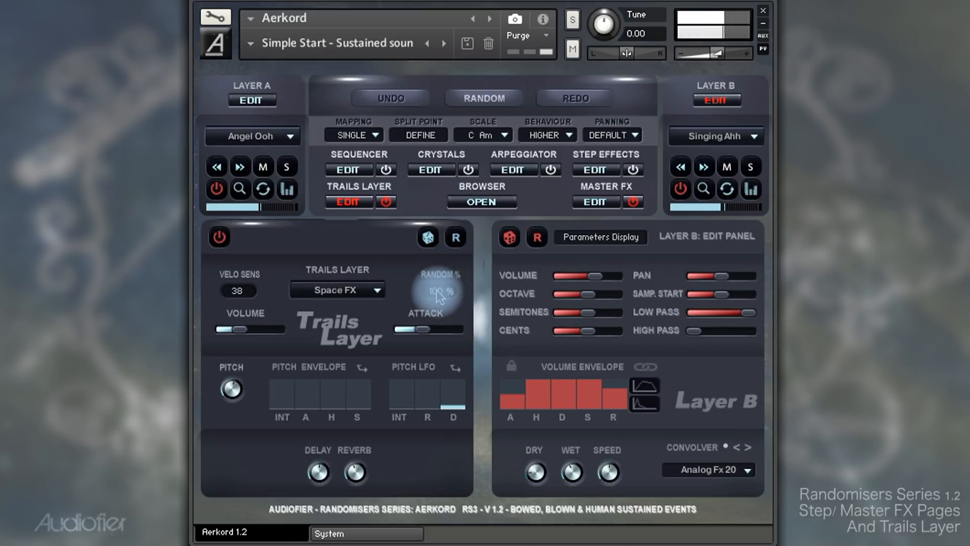
pyautogui.click(245, 332)
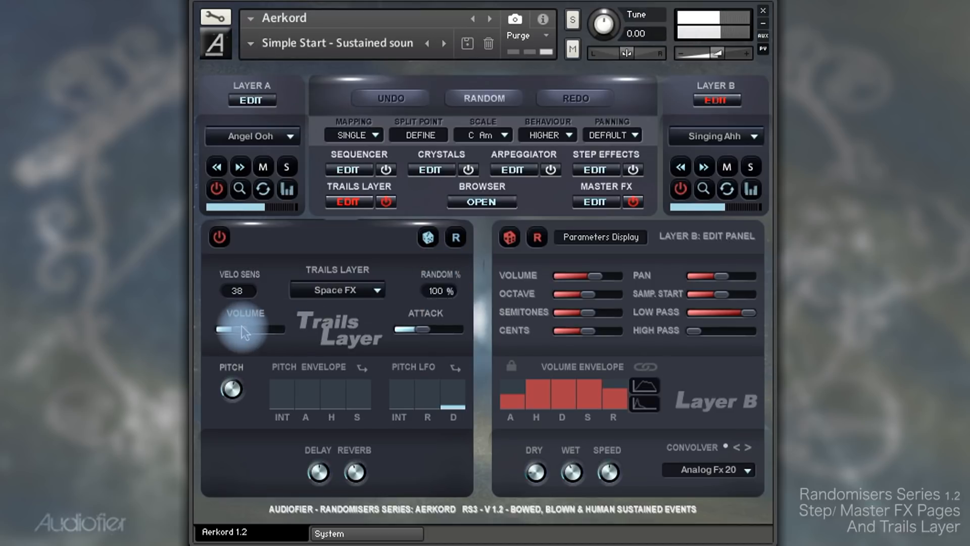
pyautogui.click(336, 289)
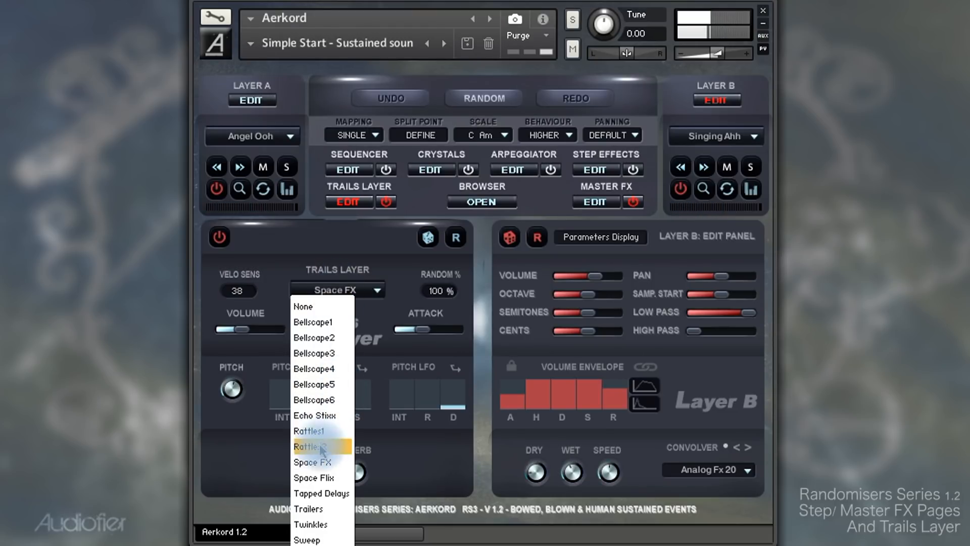
pyautogui.click(313, 524)
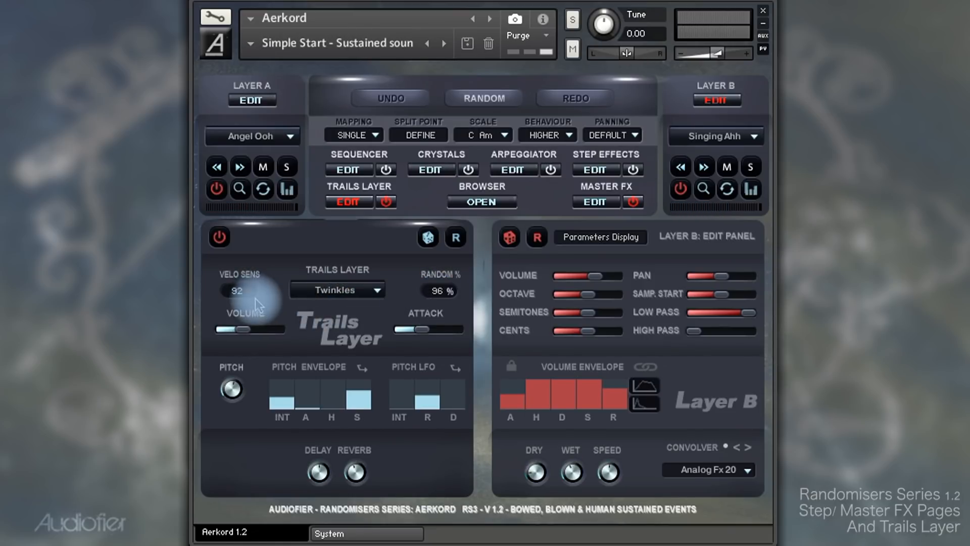
# Set the Trails Layer's velocity sensitivity to 76 and try different attack settings
pyautogui.moveTo(254, 295); pyautogui.dragTo(235, 304)
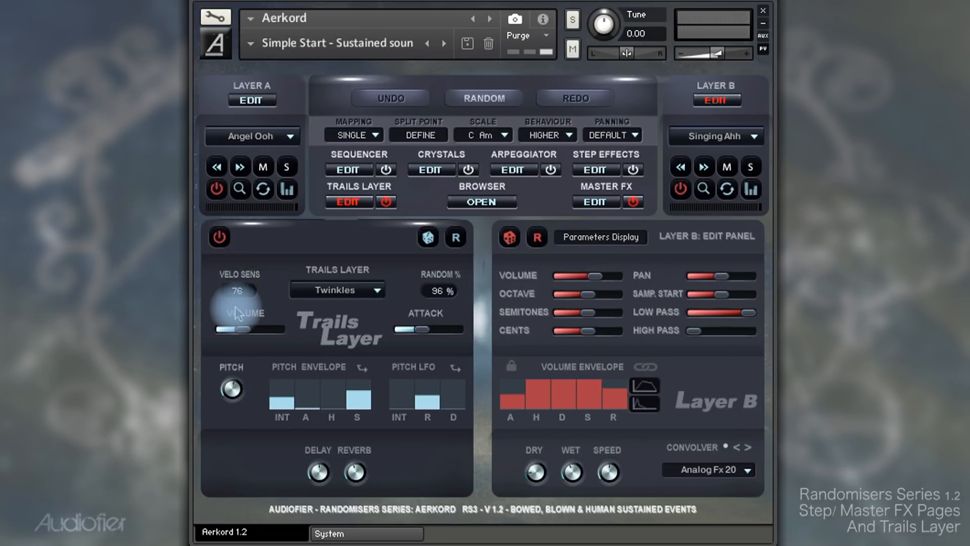
pyautogui.moveTo(235, 306); pyautogui.dragTo(287, 320)
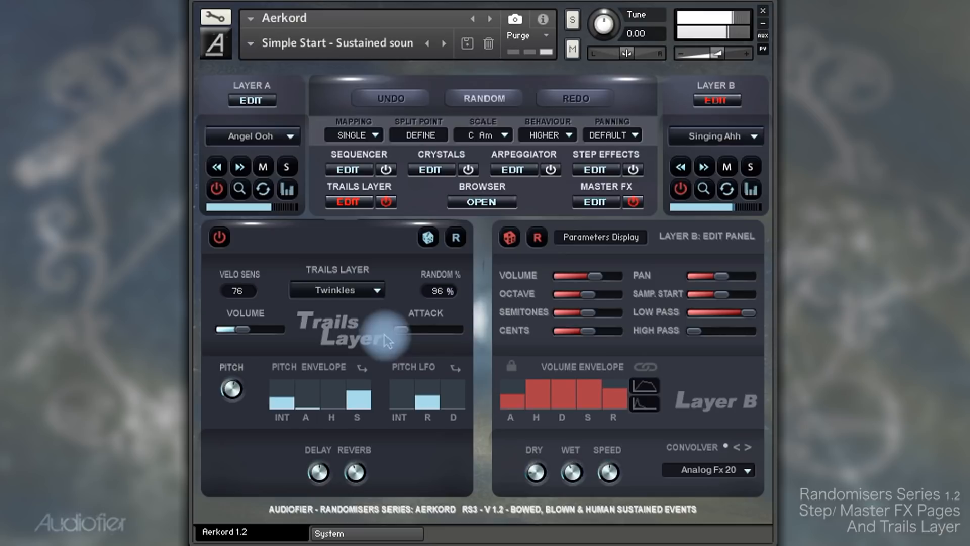
pyautogui.moveTo(455, 328); pyautogui.dragTo(486, 318)
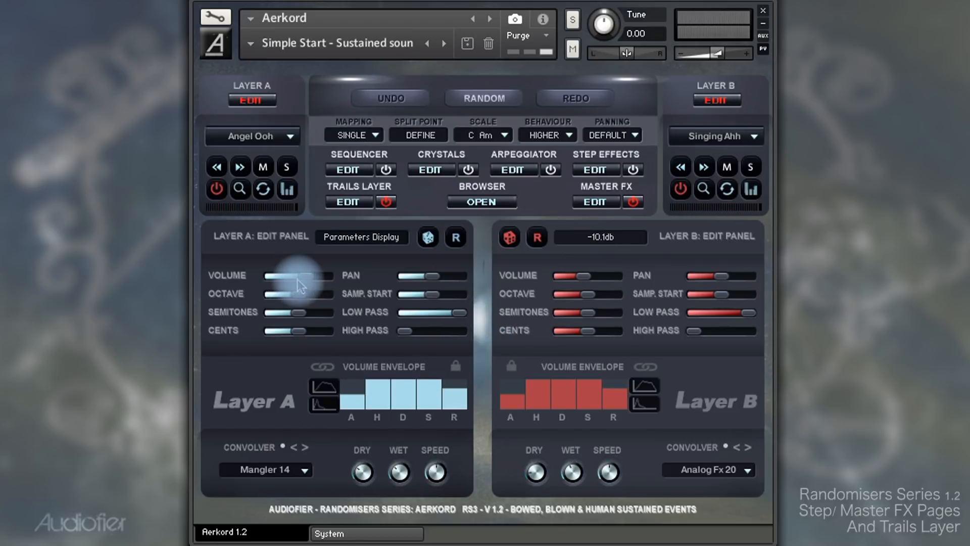
# Lower layer A's volume to about -21.6 dB and layer B's to about -15.5 dB, and raise the Trails Layer's volume slightly
pyautogui.moveTo(297, 280); pyautogui.dragTo(234, 276)
pyautogui.moveTo(582, 277); pyautogui.dragTo(574, 276)
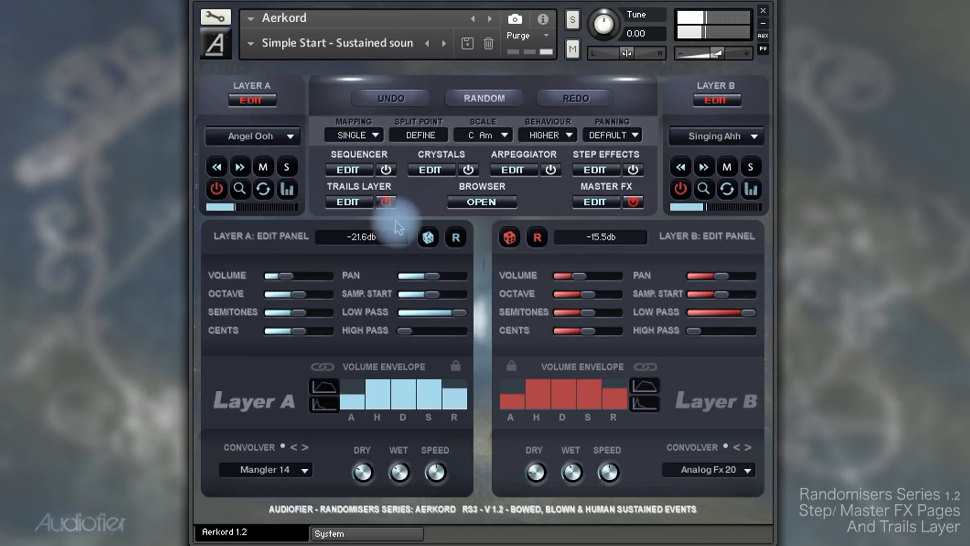
pyautogui.click(348, 202)
pyautogui.moveTo(248, 329); pyautogui.dragTo(257, 328)
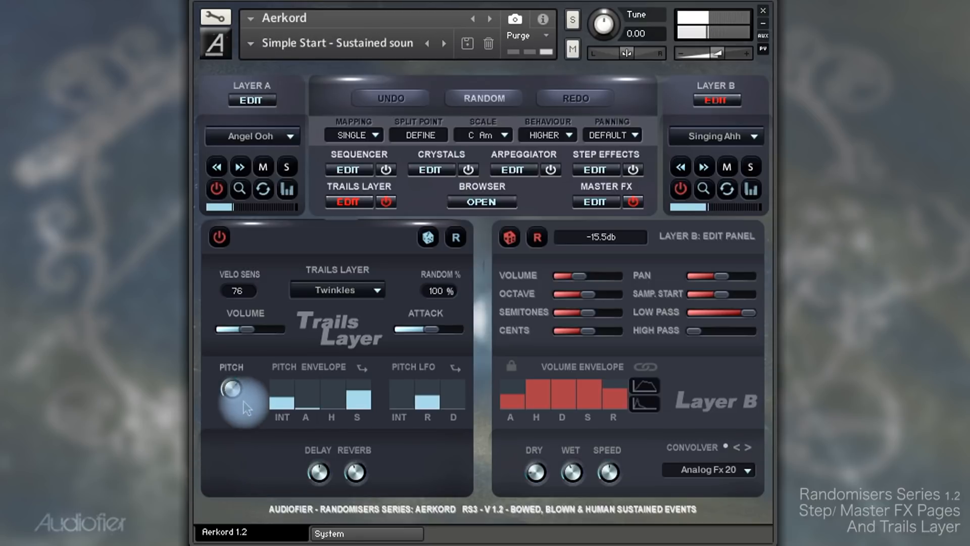
# Try the Trails Layer's pitch envelope at full intensity, and raise its pitch LFO intensity to maximum with varied rates
pyautogui.moveTo(278, 393); pyautogui.dragTo(281, 345)
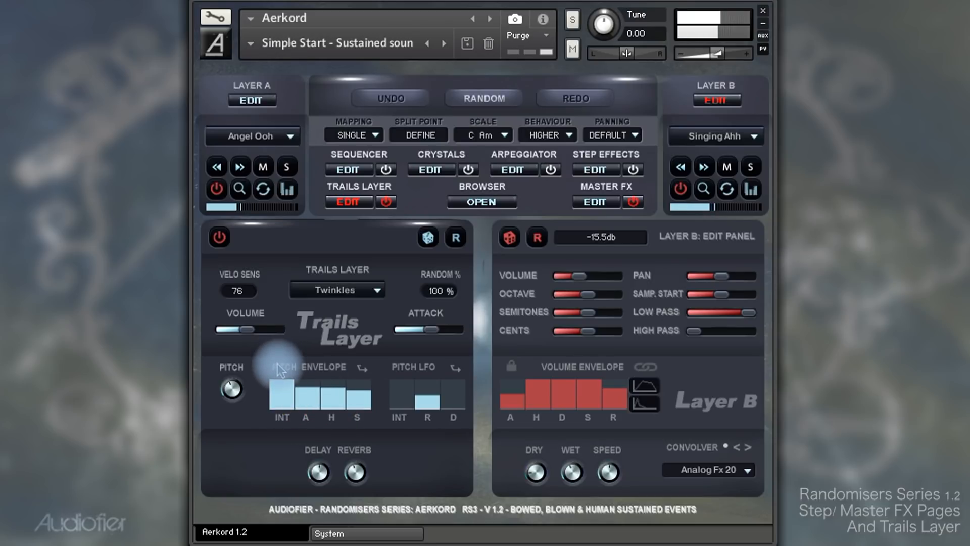
pyautogui.moveTo(238, 391); pyautogui.dragTo(293, 450)
pyautogui.moveTo(396, 406); pyautogui.dragTo(403, 383)
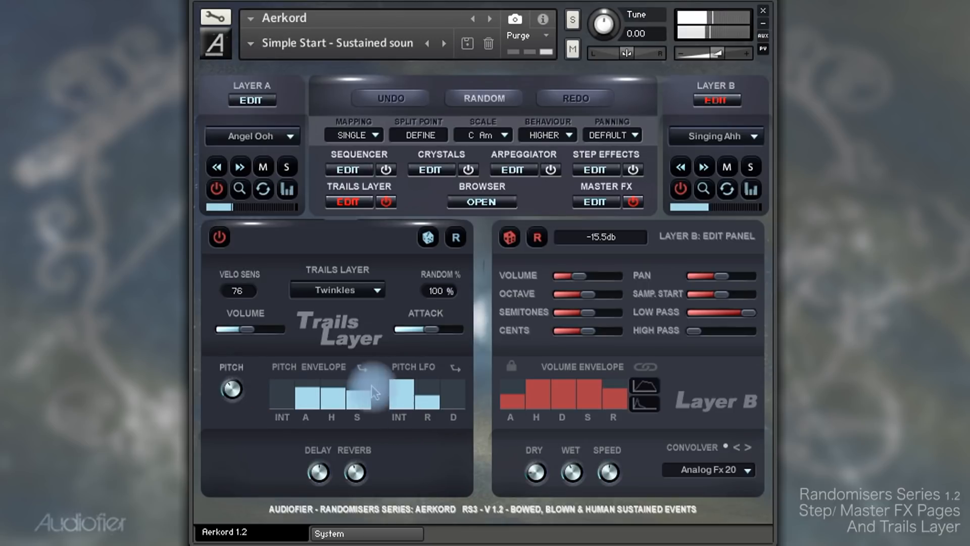
pyautogui.click(423, 400)
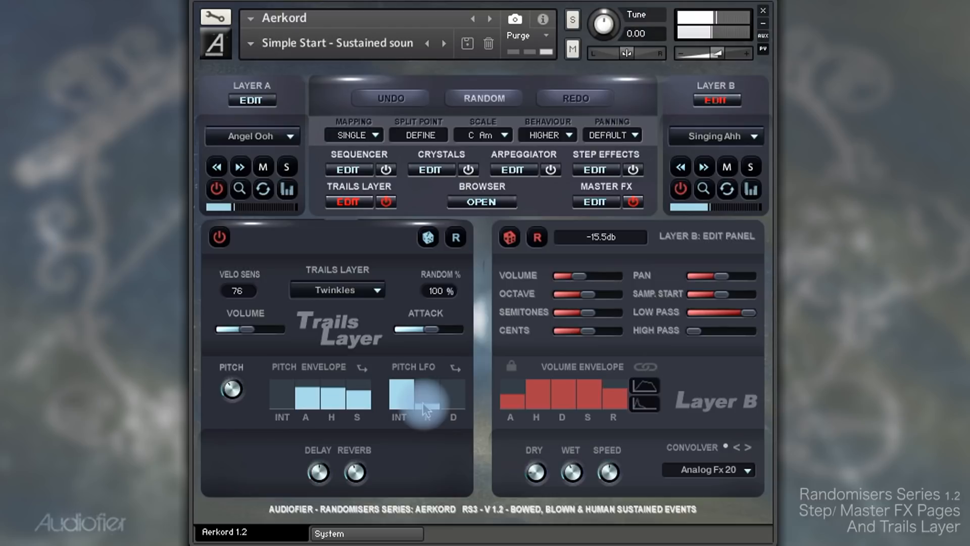
pyautogui.moveTo(424, 397)
pyautogui.mouseDown()
pyautogui.moveTo(427, 388)
pyautogui.moveTo(426, 396)
pyautogui.mouseUp()
pyautogui.click(406, 388)
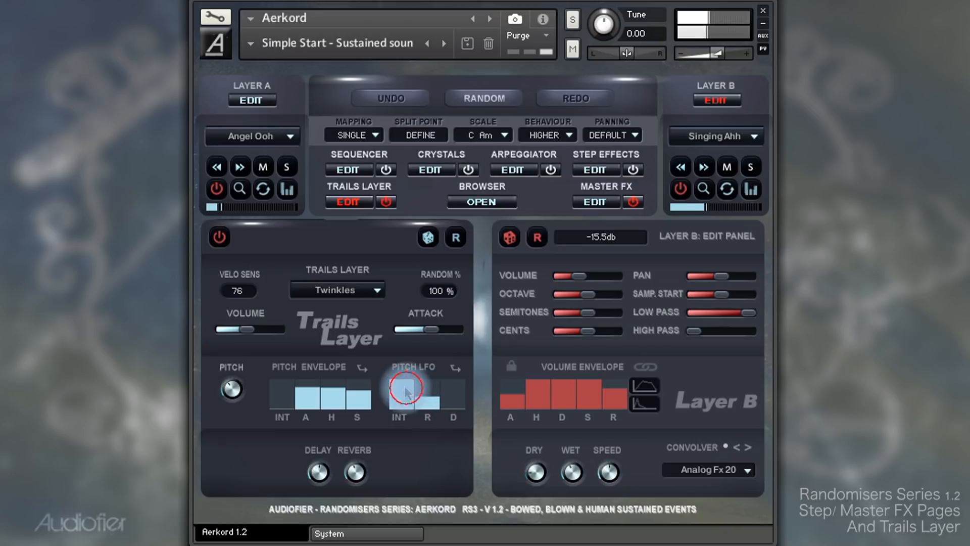
# Try the arrow options of the Trails Layer's pitch envelope and pitch LFO, switching both on and back off
pyautogui.click(361, 368)
pyautogui.click(454, 368)
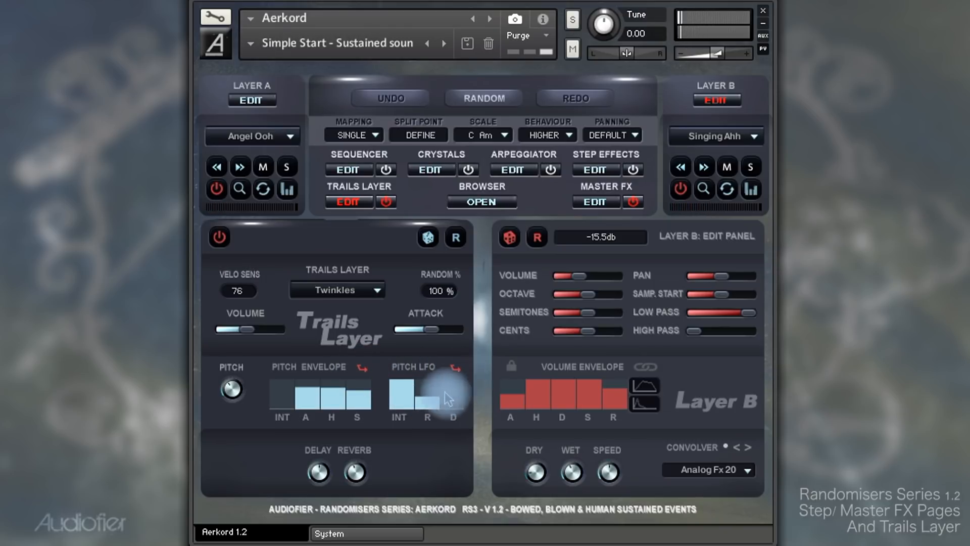
pyautogui.click(363, 368)
pyautogui.click(457, 368)
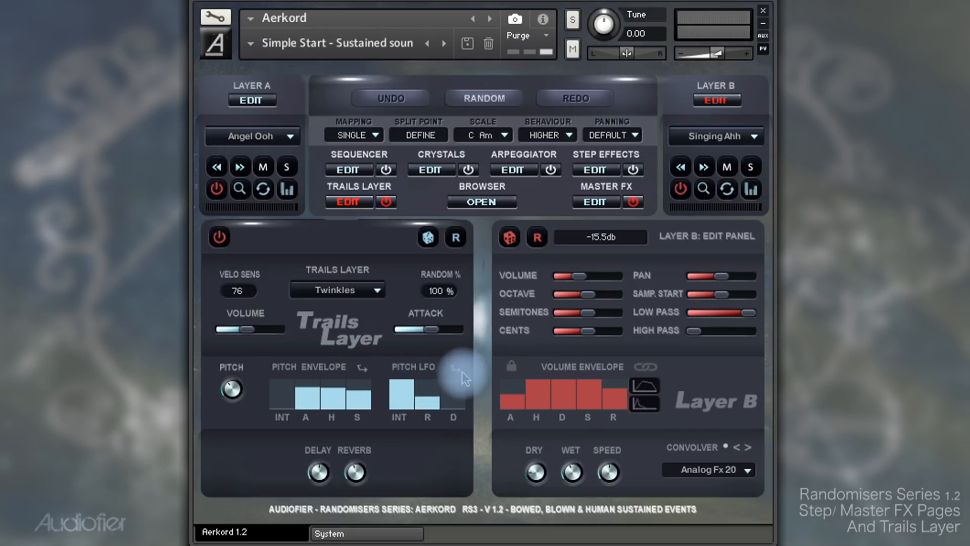
# Try the pitch LFO's arrow option while varying the LFO rate, leaving the rate slightly lower and the option off
pyautogui.click(455, 369)
pyautogui.click(429, 394)
pyautogui.moveTo(429, 392); pyautogui.dragTo(430, 405)
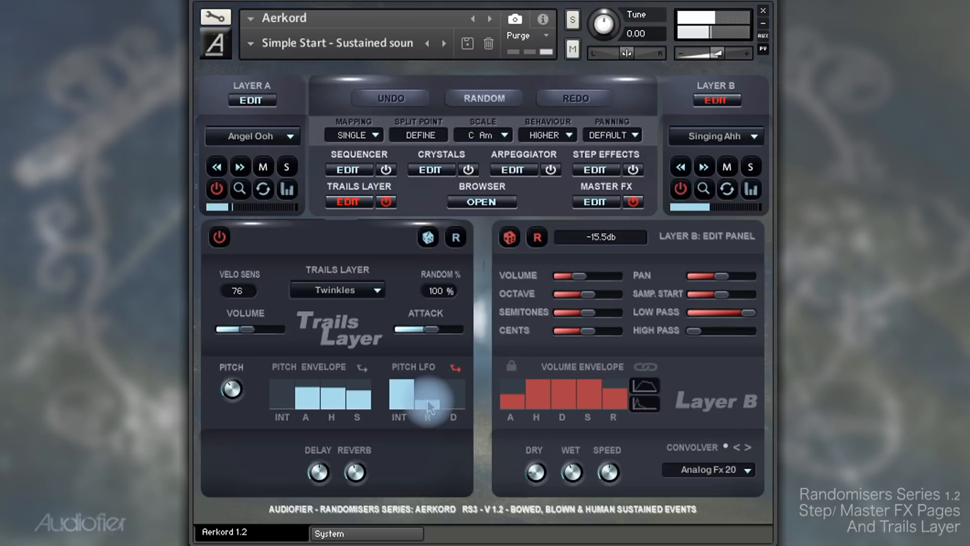
pyautogui.click(455, 368)
# Try the pitch envelope's arrow option with the envelope intensity raised to maximum, and switch the option back off
pyautogui.click(363, 368)
pyautogui.moveTo(282, 407); pyautogui.dragTo(282, 385)
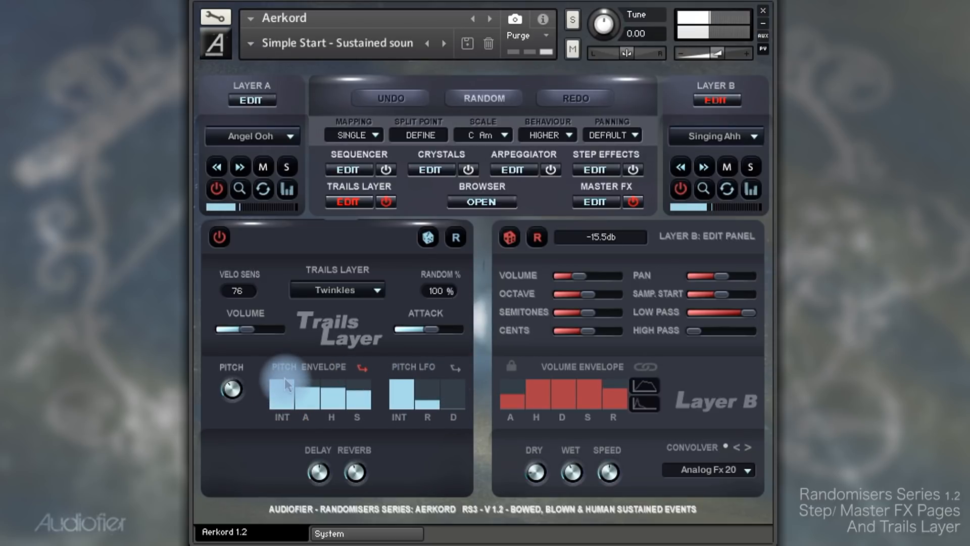
pyautogui.click(364, 370)
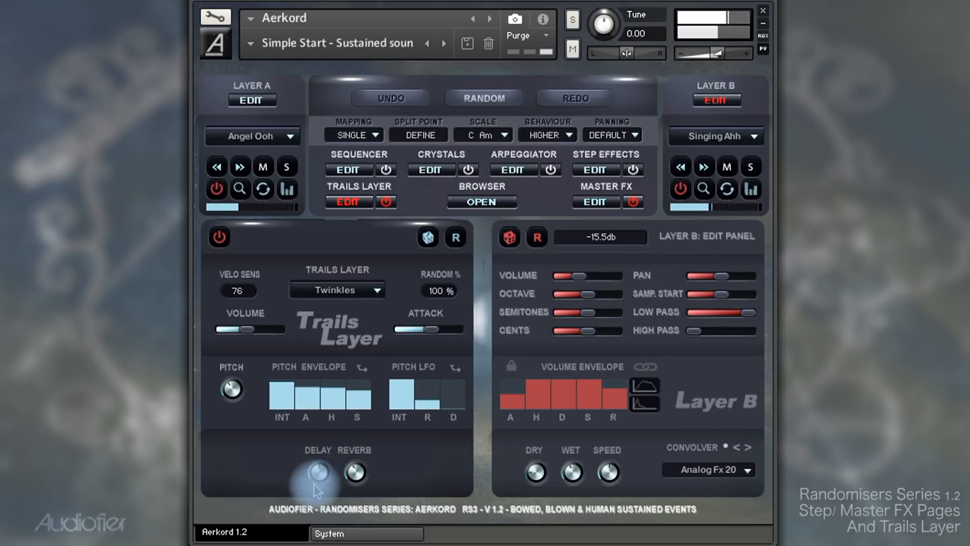
# Lower the Trails Layer's pitch LFO intensity to zero and its pitch envelope intensity to a small amount
pyautogui.moveTo(397, 384); pyautogui.dragTo(392, 448)
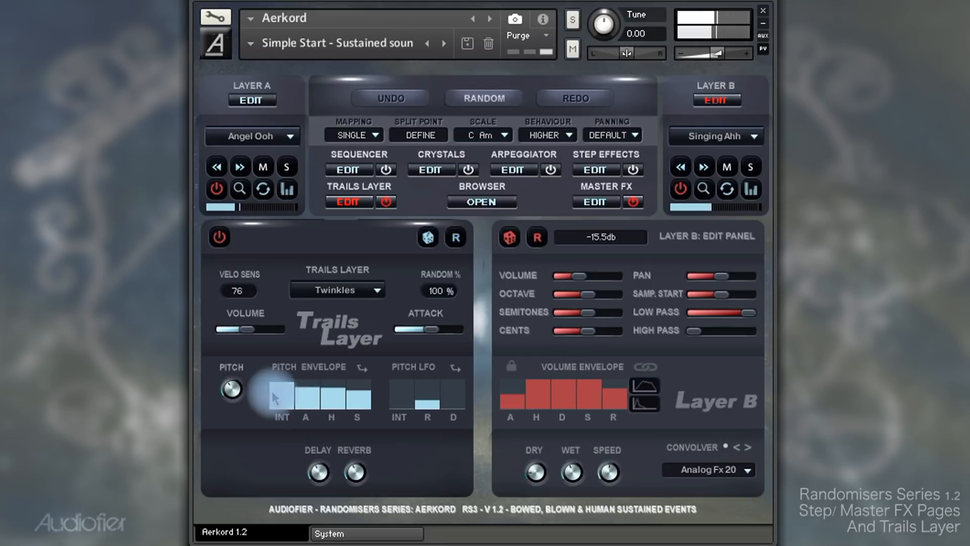
pyautogui.moveTo(272, 392); pyautogui.dragTo(272, 440)
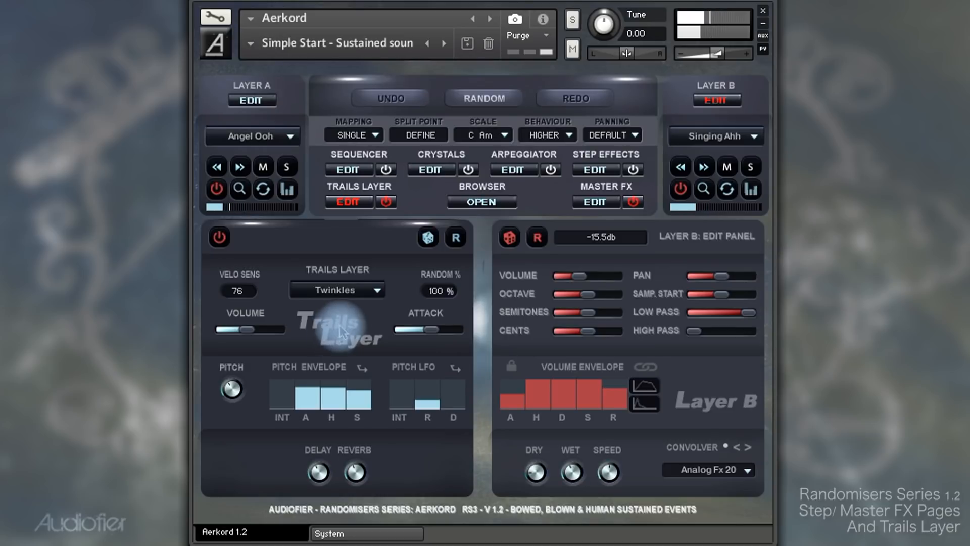
pyautogui.click(278, 398)
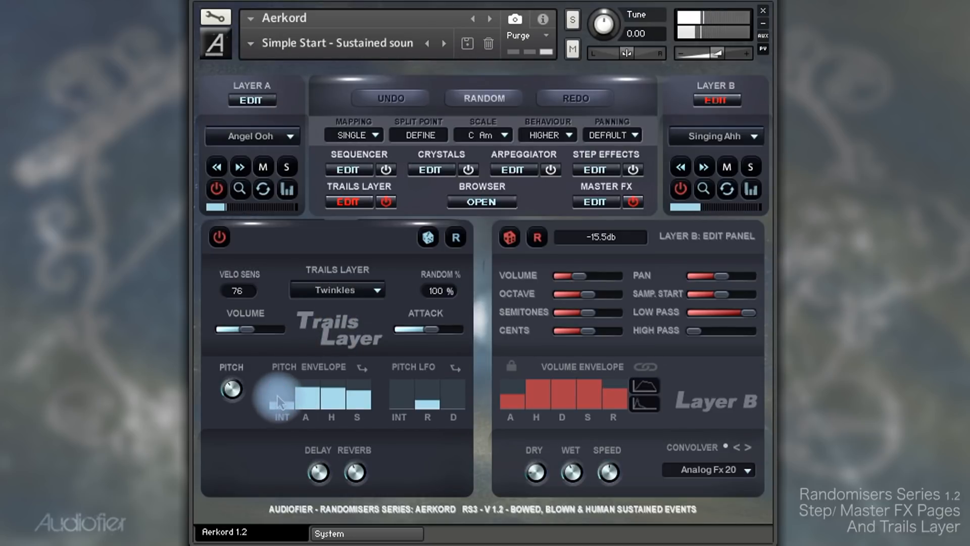
pyautogui.click(354, 473)
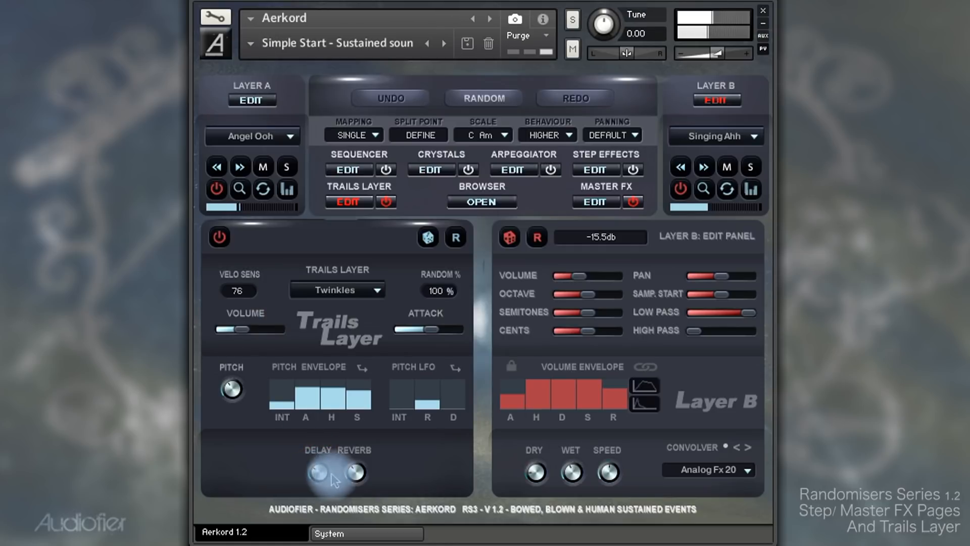
# Raise layer A's volume to about -3.3 dB and layer B's volume to about -5.4 dB
pyautogui.click(253, 101)
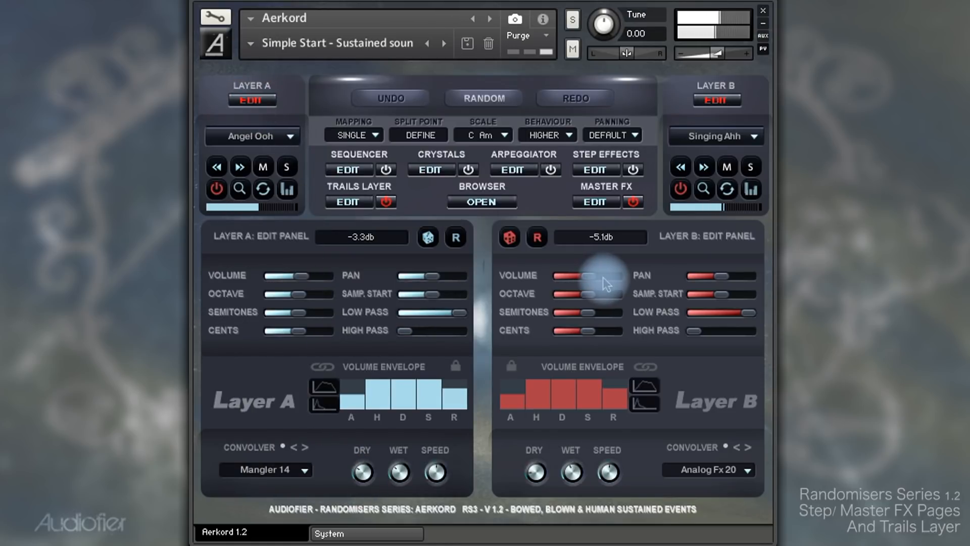
pyautogui.moveTo(603, 277); pyautogui.dragTo(602, 278)
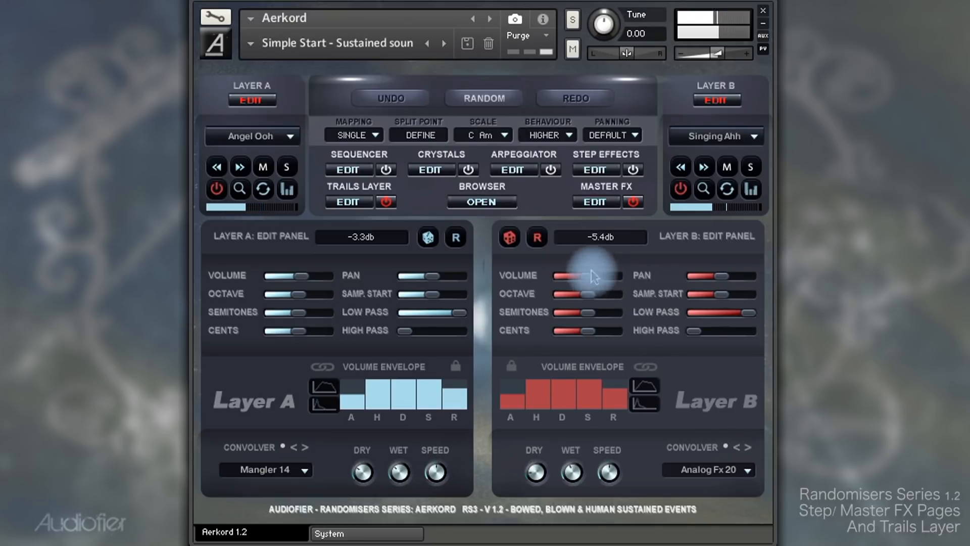
# Return to the Trails Layer page, set its random amount to 88 % and raise its volume slightly
pyautogui.click(347, 202)
pyautogui.moveTo(433, 291); pyautogui.dragTo(427, 319)
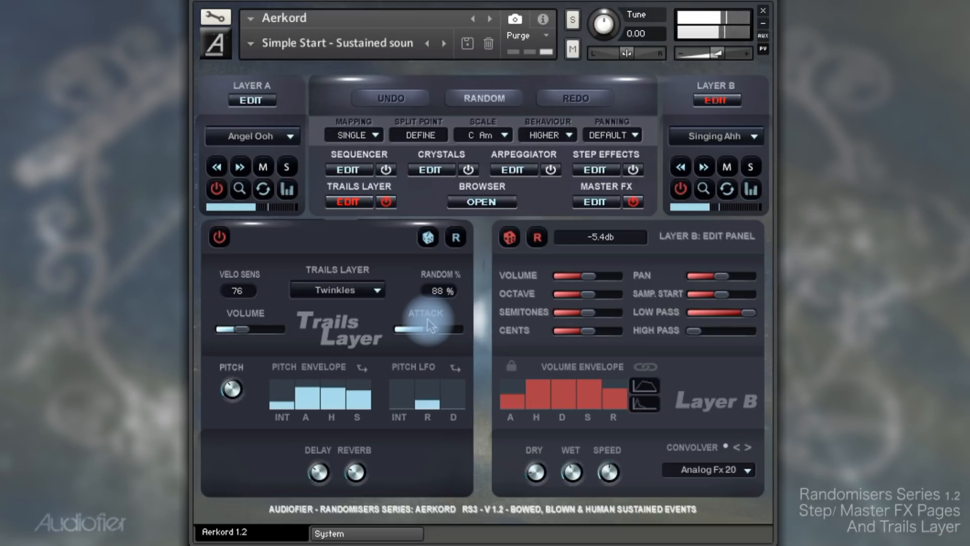
pyautogui.moveTo(242, 329); pyautogui.dragTo(269, 324)
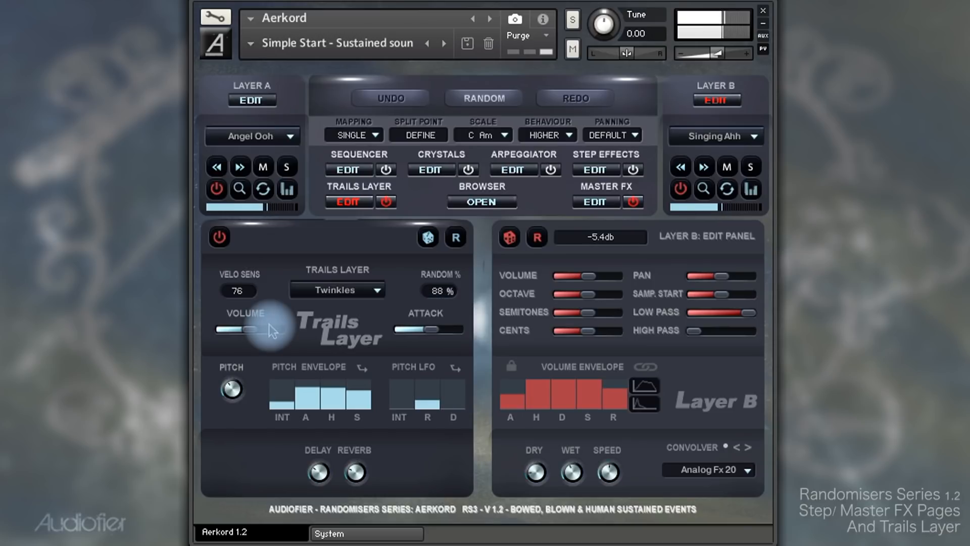